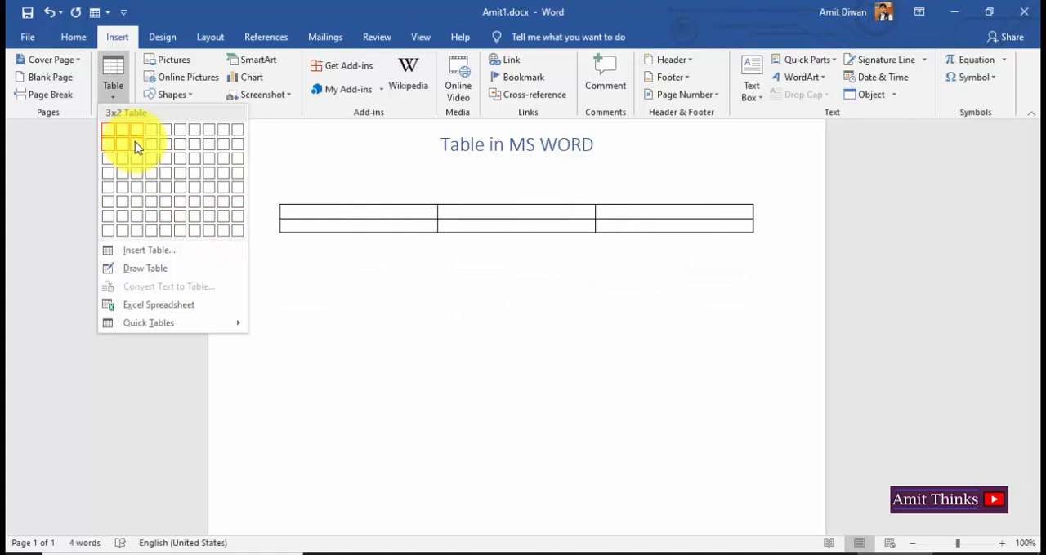
# Insert a table with 4 columns and 6 rows under the heading and number its first column 1 to 6.
pyautogui.click(157, 207)
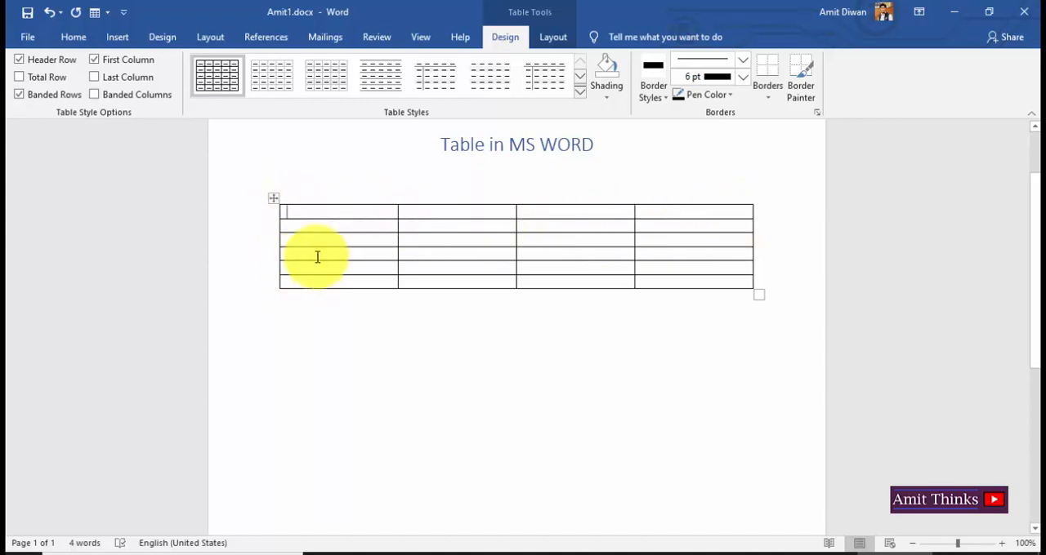
pyautogui.click(288, 212)
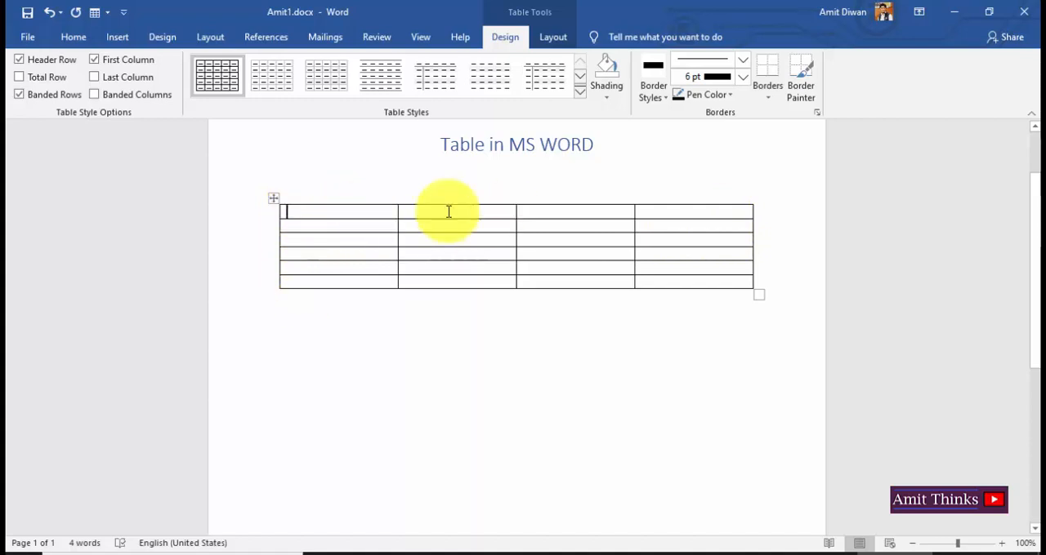
pyautogui.moveTo(281, 211)
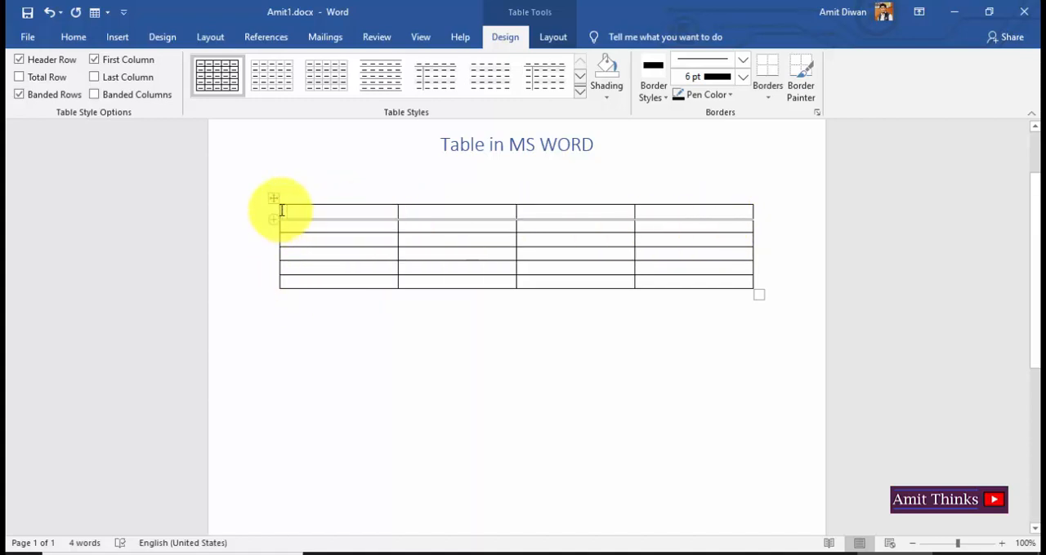
pyautogui.click(283, 203)
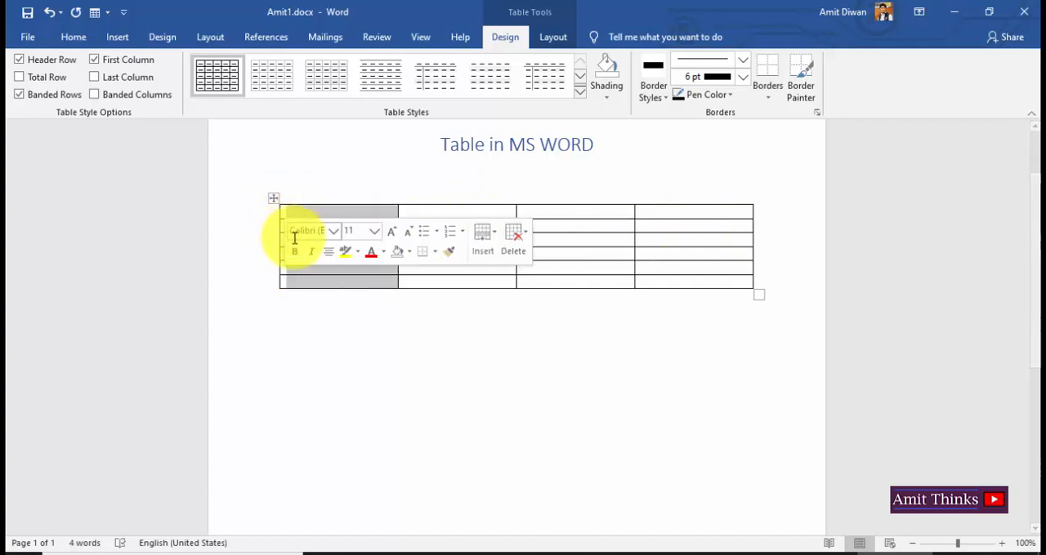
pyautogui.click(294, 219)
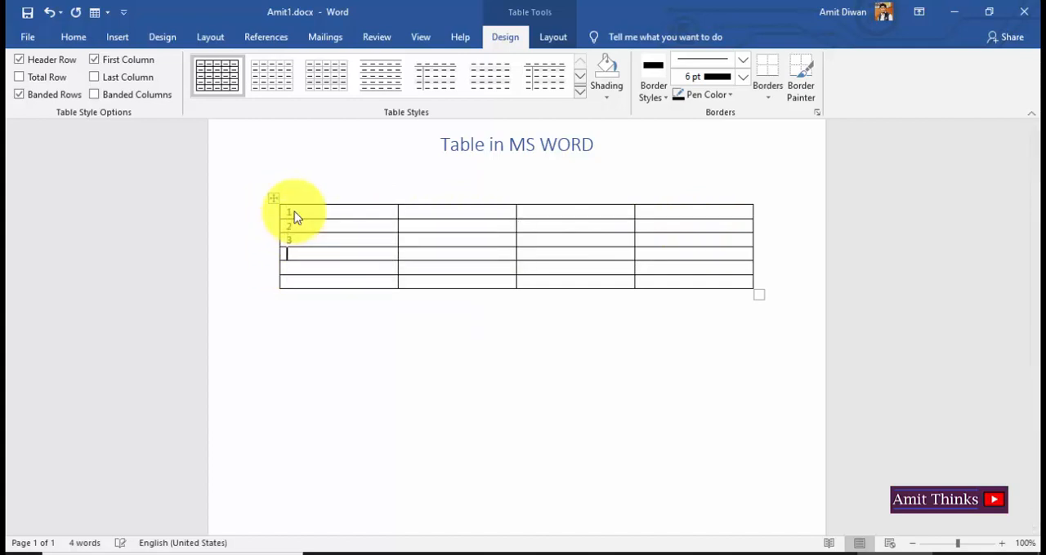
pyautogui.write('6')
# Number the remaining cells of the table's first row 2, 3 and 4.
pyautogui.click(411, 212)
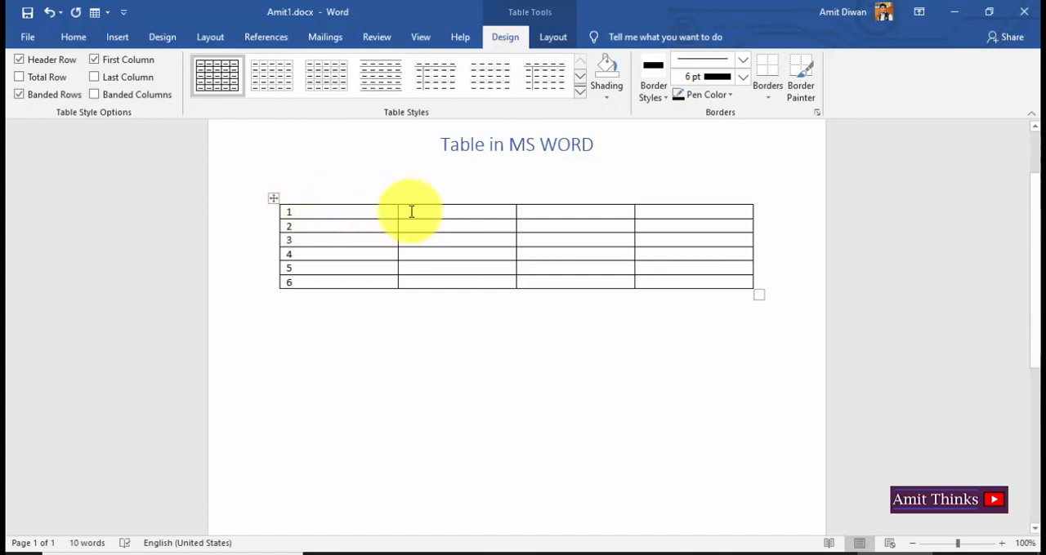
pyautogui.write('2')
pyautogui.click(556, 211)
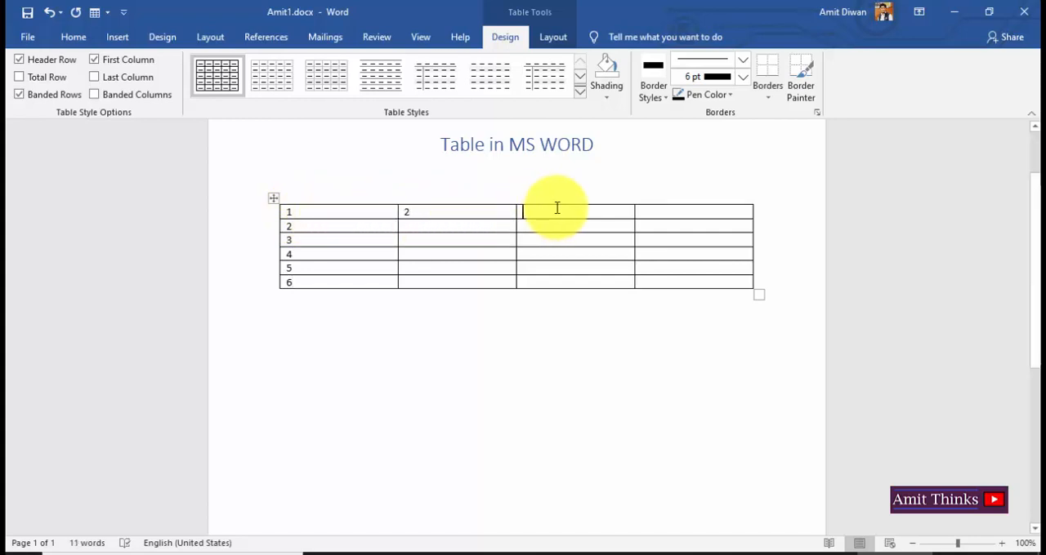
pyautogui.write('2')
pyautogui.press('BackSpace')
pyautogui.write('3')
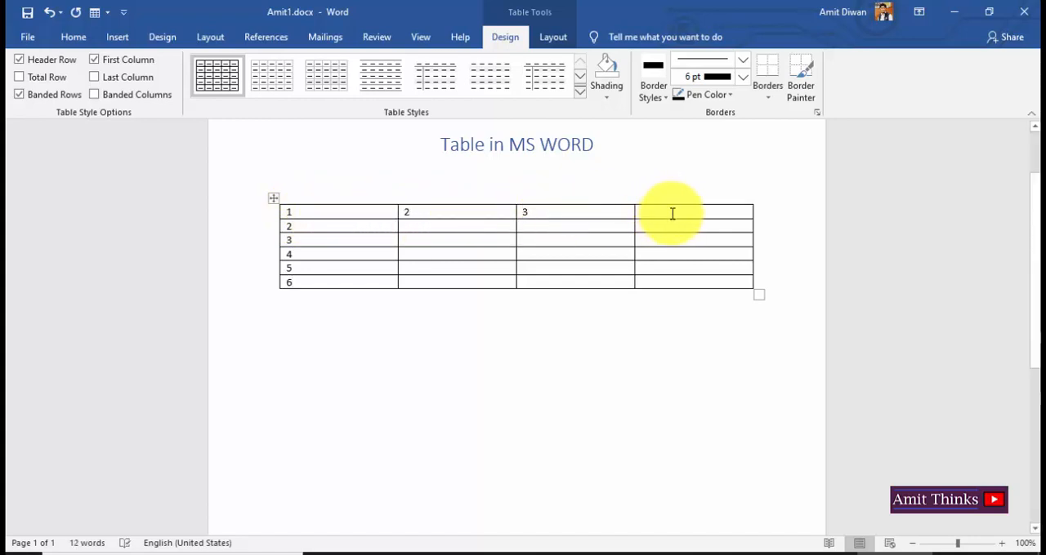
pyautogui.write('4')
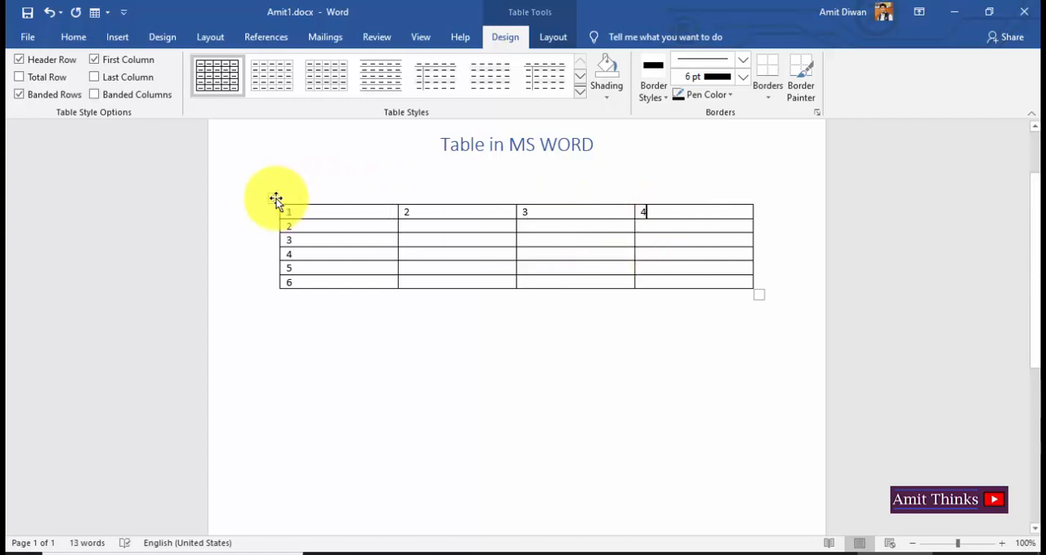
# Try adding a row after the table's last row, and undo it.
pyautogui.click(789, 285)
pyautogui.press('Return')
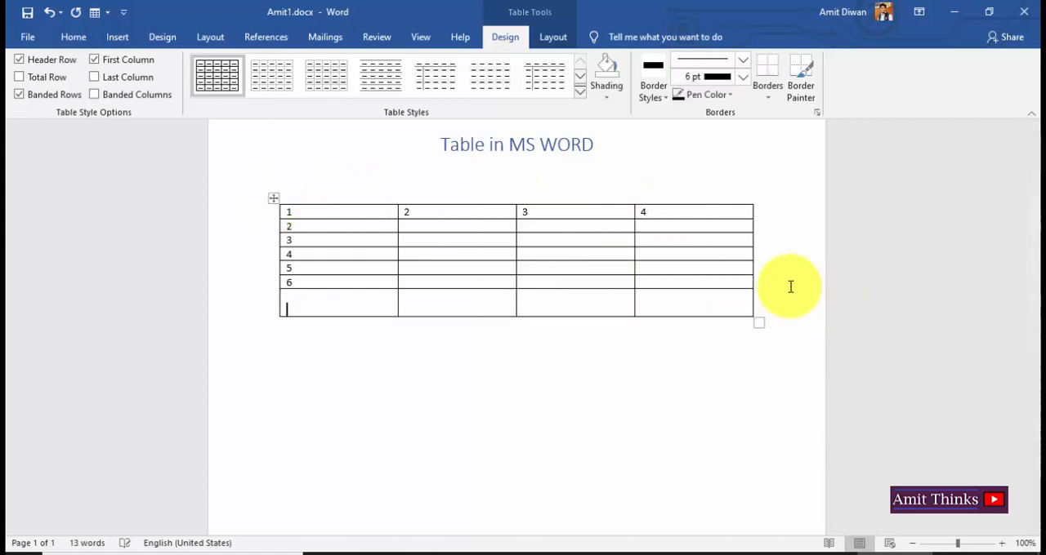
pyautogui.hotkey('ctrl', 'z')
pyautogui.hotkey('ctrl', 'z')
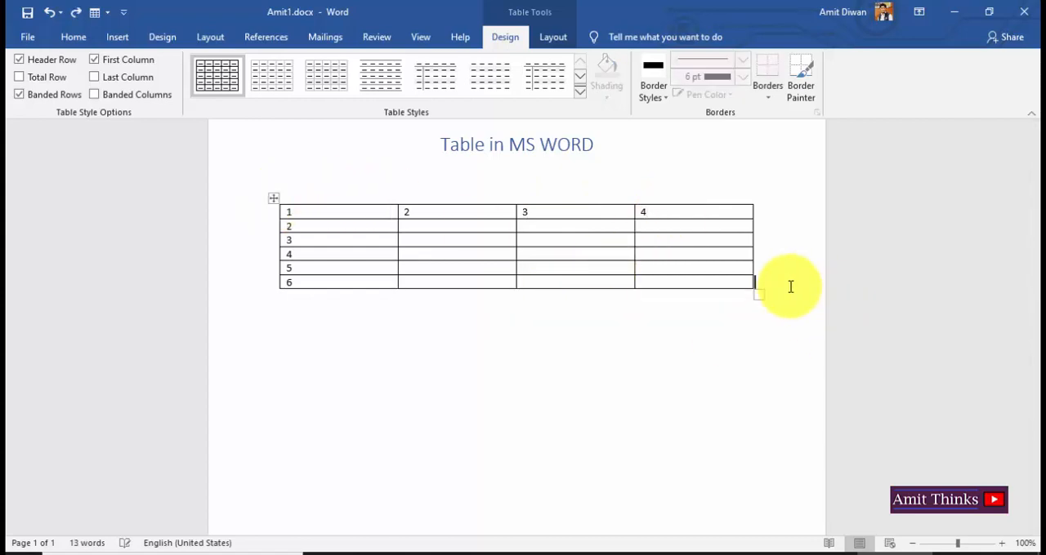
# Clear the contents of the whole table and cut the empty table from the document.
pyautogui.click(270, 201)
pyautogui.press('Delete')
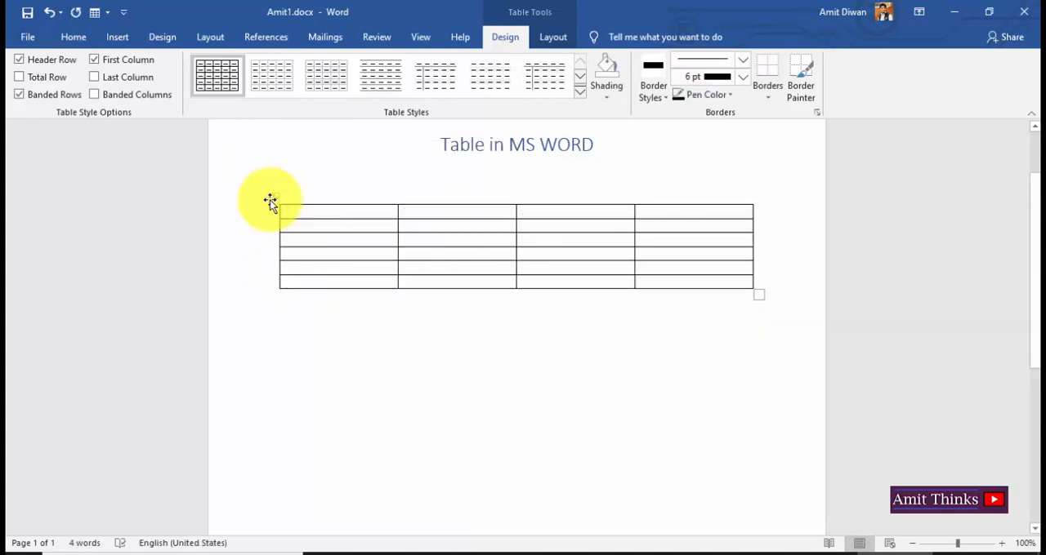
pyautogui.click(272, 200)
pyautogui.click(277, 198)
pyautogui.rightClick(278, 198)
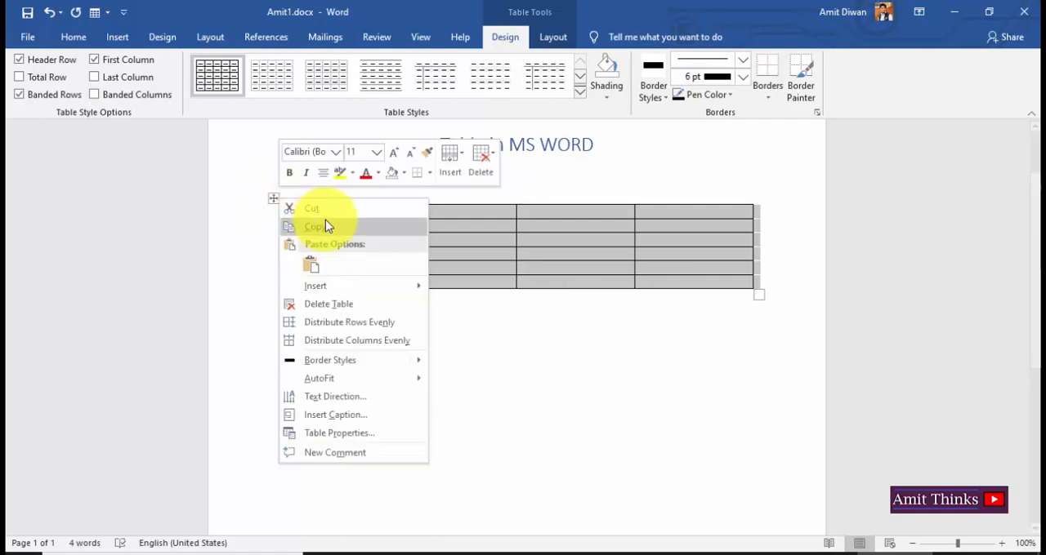
pyautogui.click(329, 210)
# Insert a table with 10 columns and 5 rows under the heading.
pyautogui.click(118, 37)
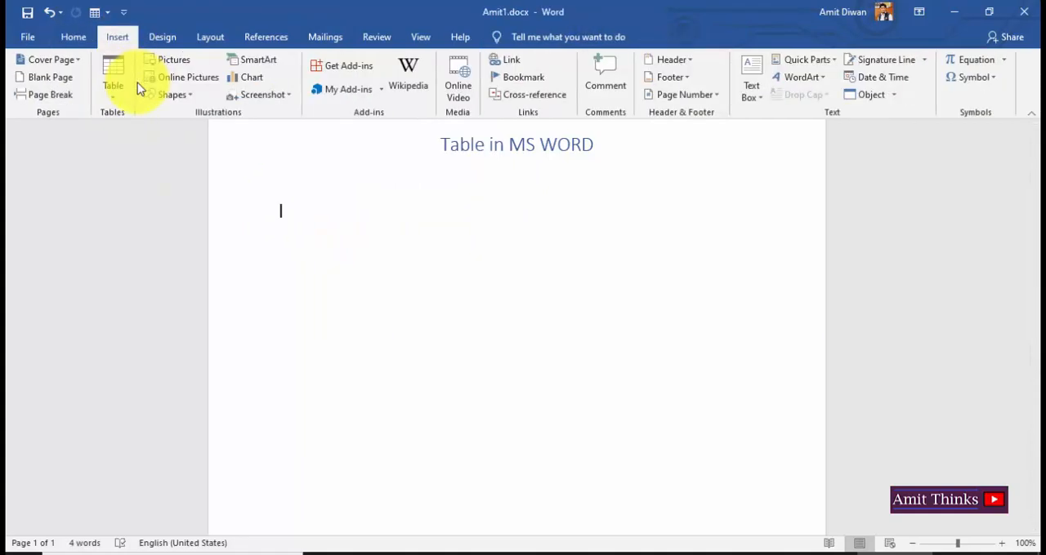
pyautogui.click(124, 85)
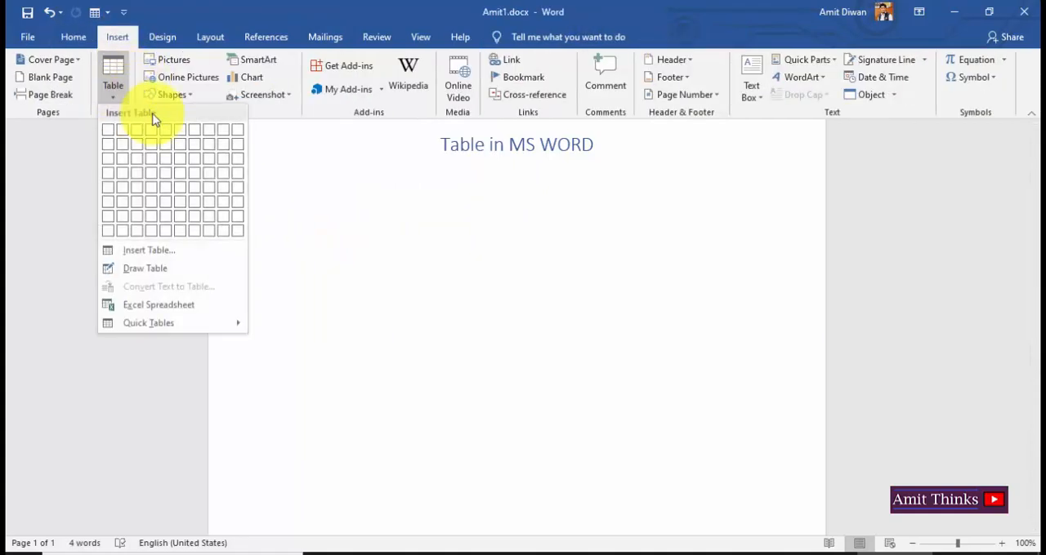
pyautogui.click(238, 190)
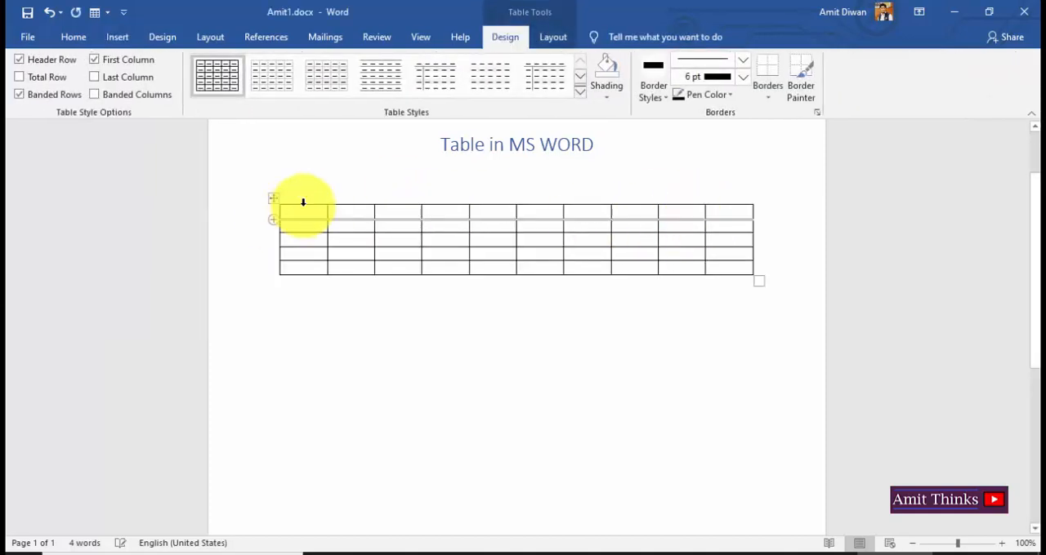
# Insert a second table below the first by specifying 6 columns and 3 rows, with automatic fixed column width.
pyautogui.click(373, 346)
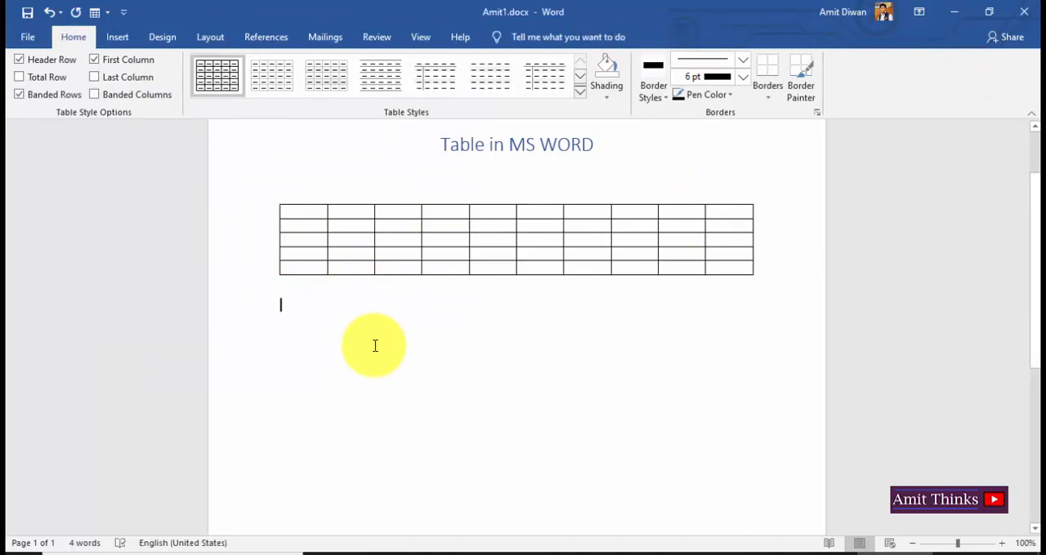
pyautogui.click(118, 38)
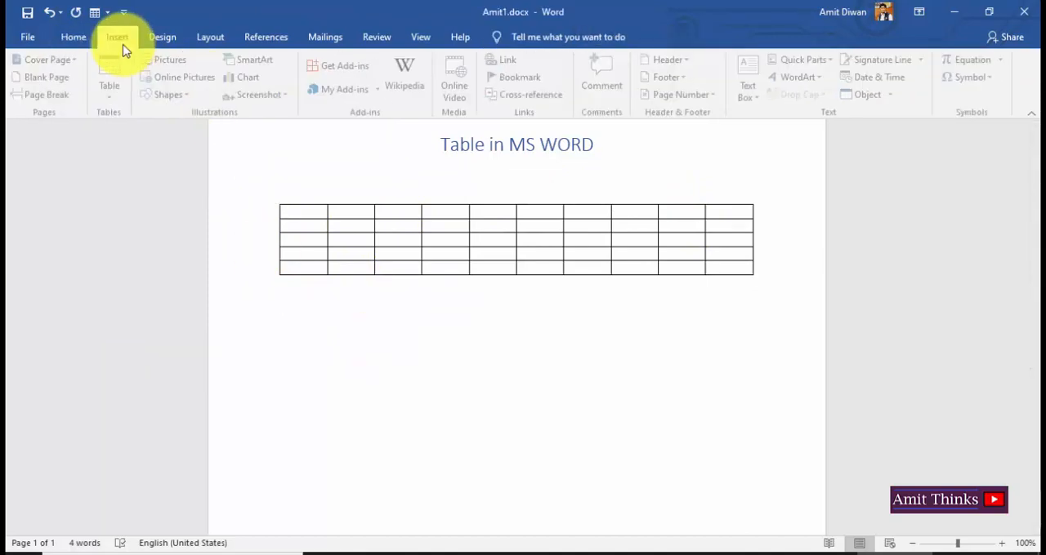
pyautogui.click(115, 94)
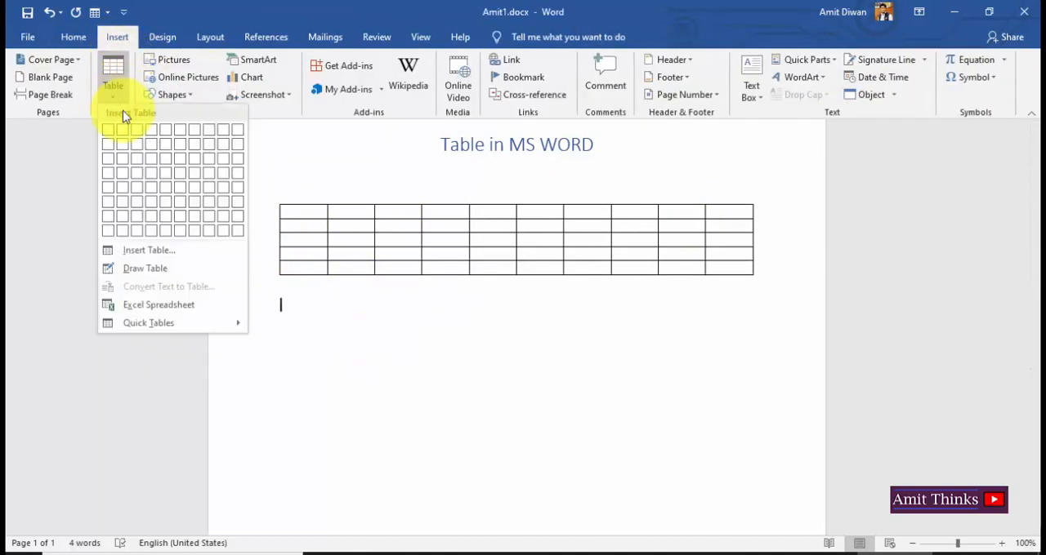
pyautogui.click(169, 254)
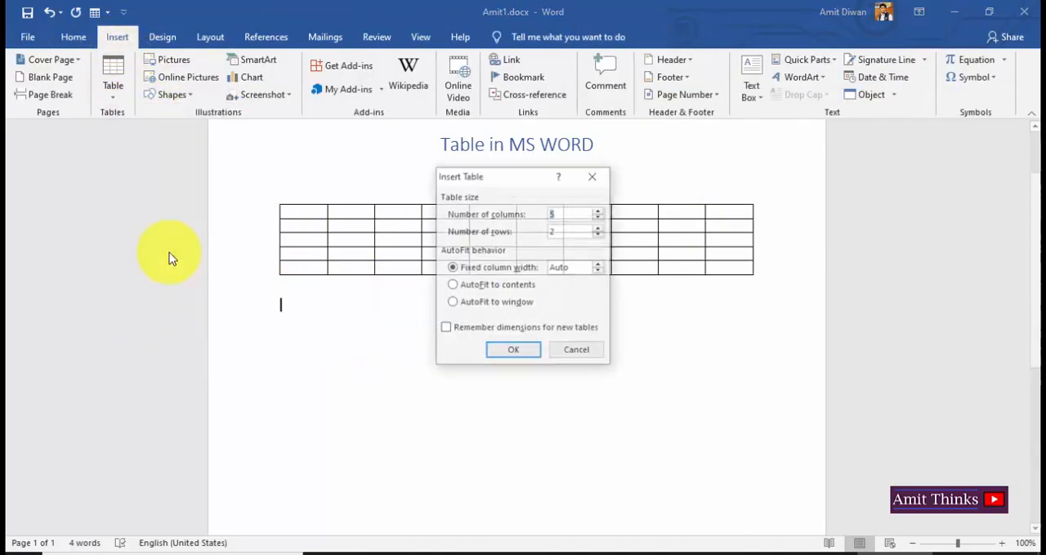
pyautogui.click(573, 233)
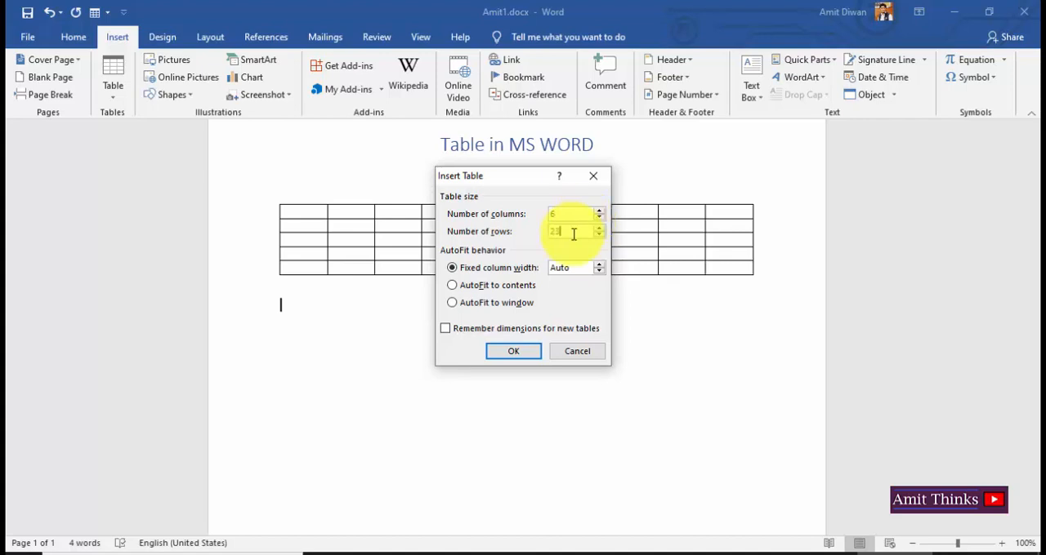
pyautogui.press('BackSpace')
pyautogui.write('3')
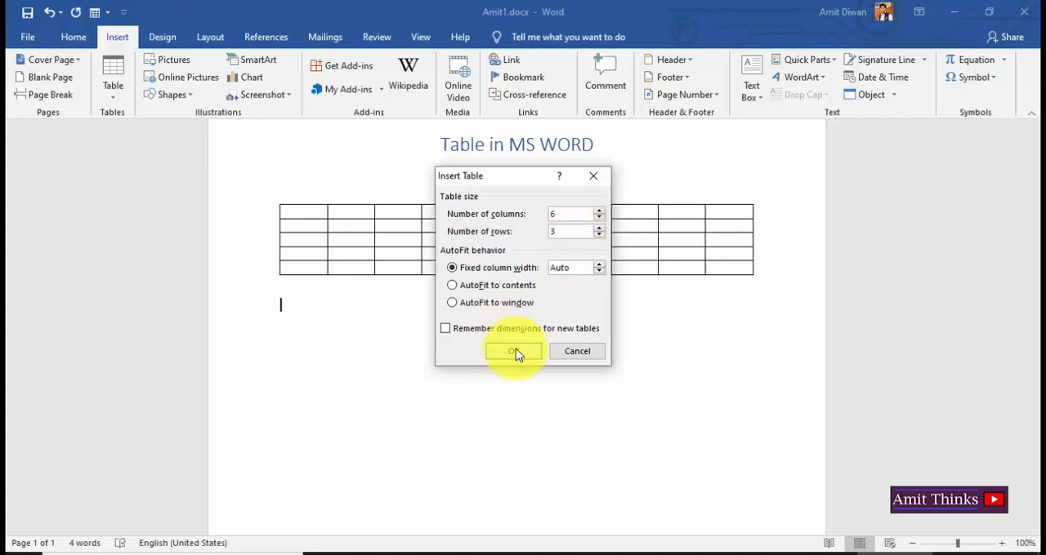
pyautogui.click(513, 352)
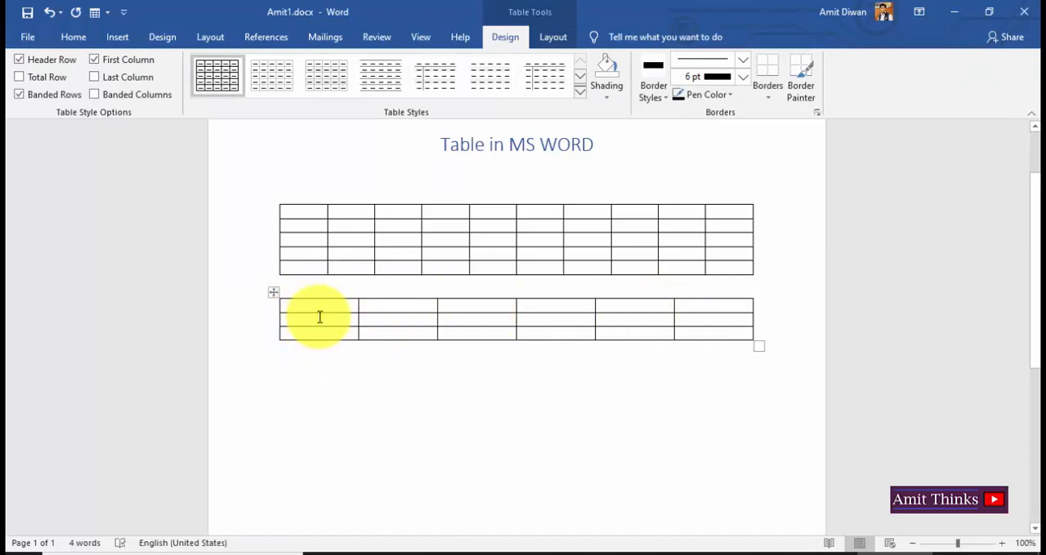
# Number the second table's first column 1 to 3 and its first row 1 to 6.
pyautogui.write('1')
pyautogui.press('Return')
pyautogui.write('3')
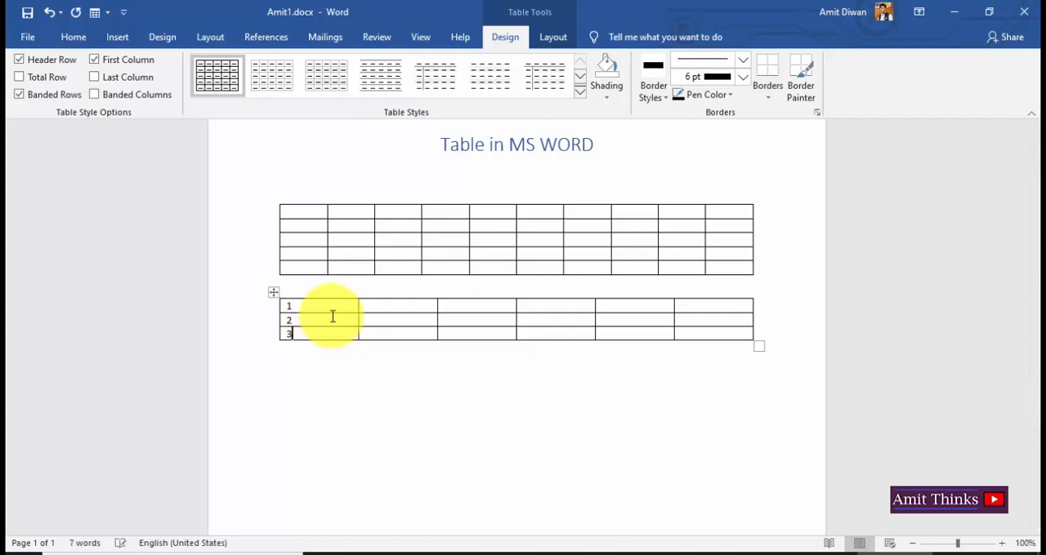
pyautogui.write('3')
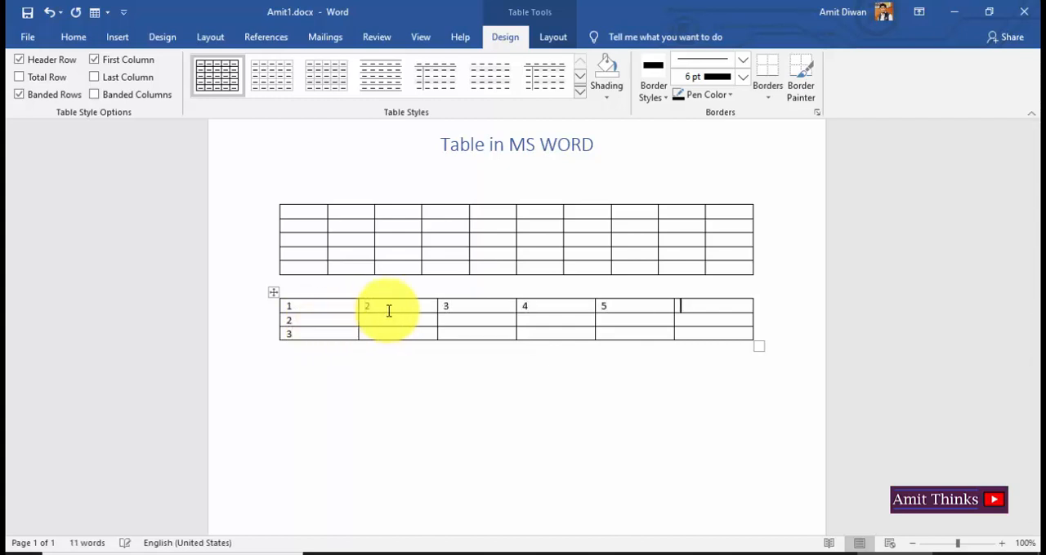
# Add blank lines between the two tables and below the second table.
pyautogui.click(683, 289)
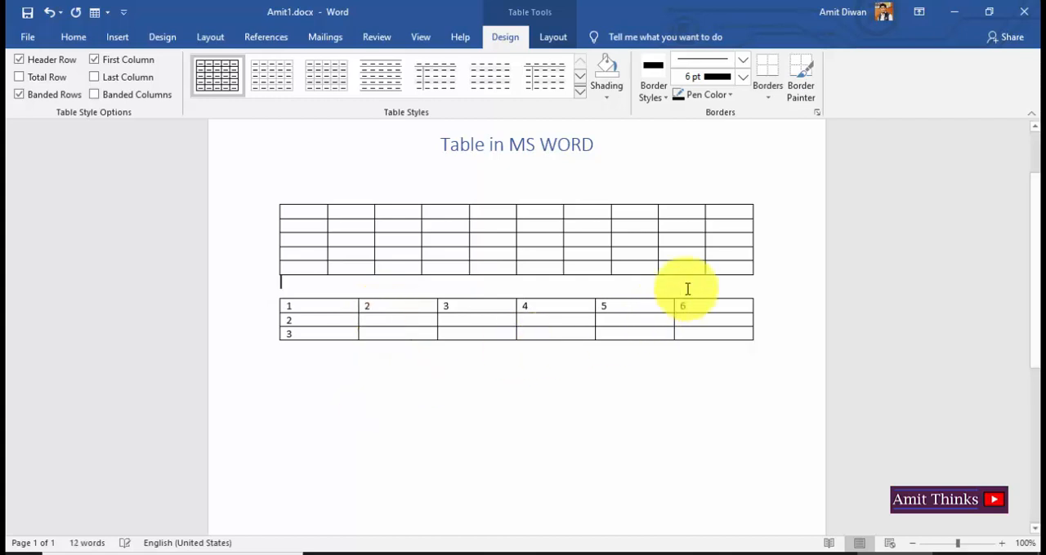
pyautogui.press('Return')
pyautogui.click(734, 402)
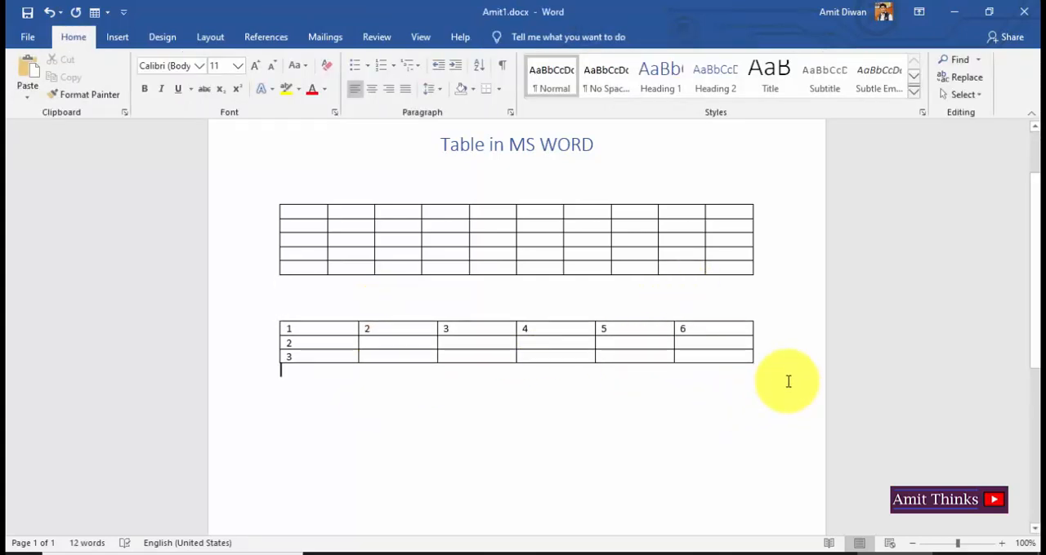
pyautogui.press('Return')
# Insert a third table below the numbered one by specifying 6 columns and 2 rows, with automatic fixed column width.
pyautogui.moveTo(1035, 362); pyautogui.dragTo(1039, 433)
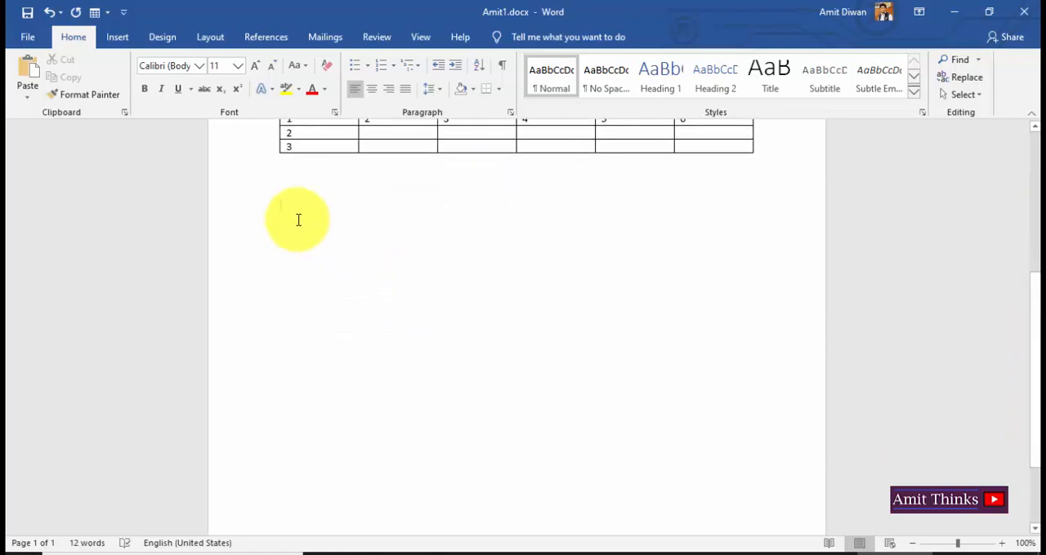
pyautogui.click(115, 38)
pyautogui.click(114, 91)
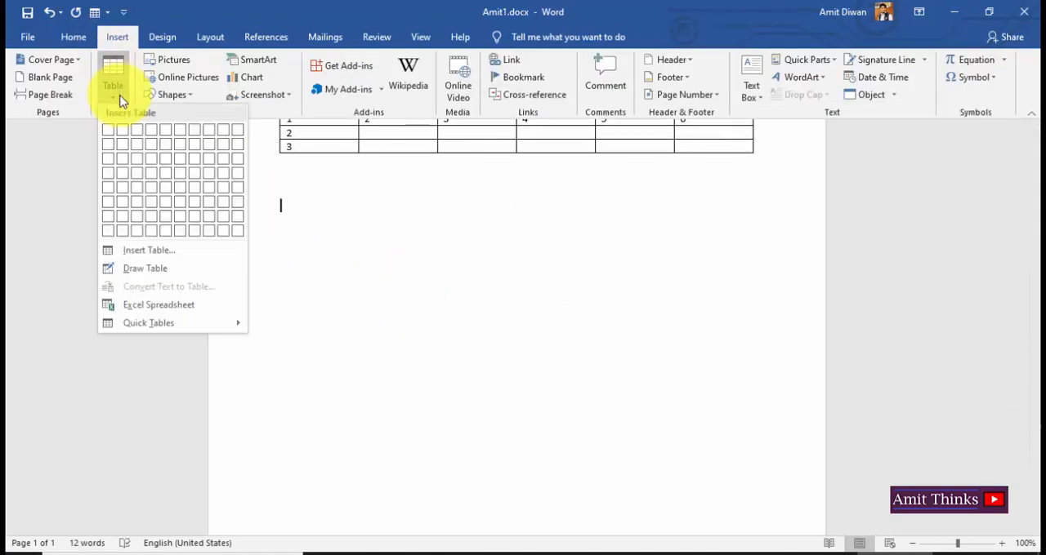
pyautogui.click(180, 251)
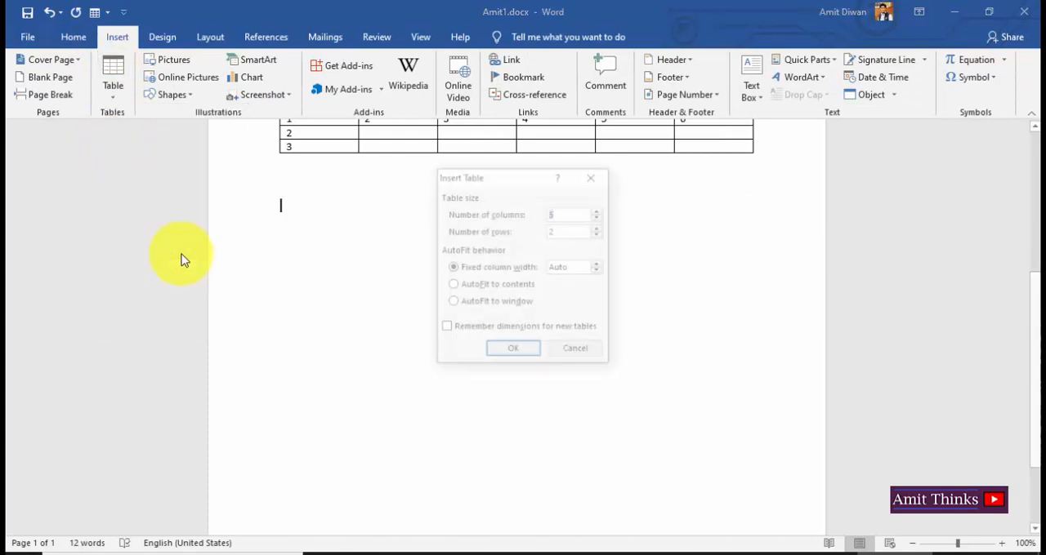
pyautogui.click(570, 217)
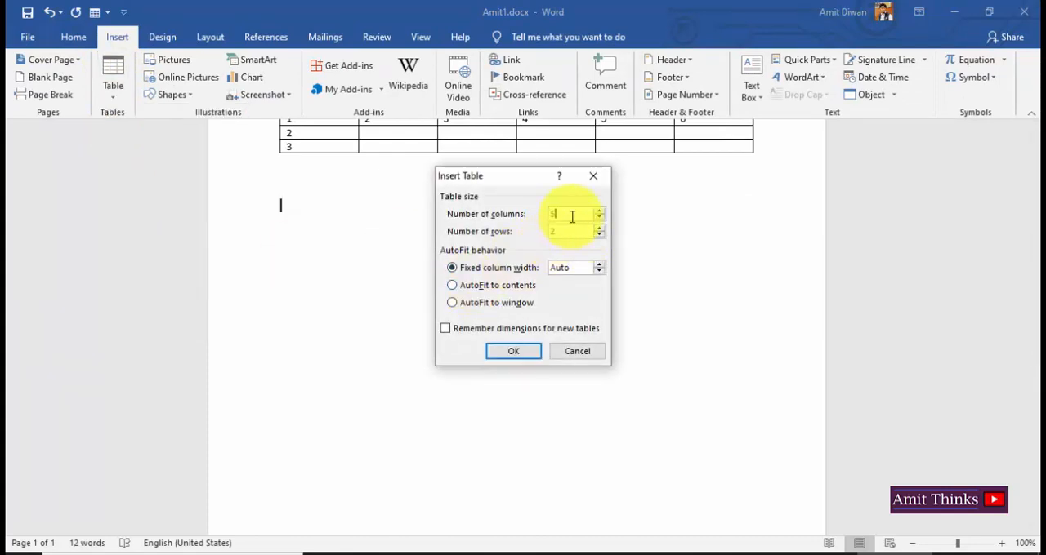
pyautogui.write('6')
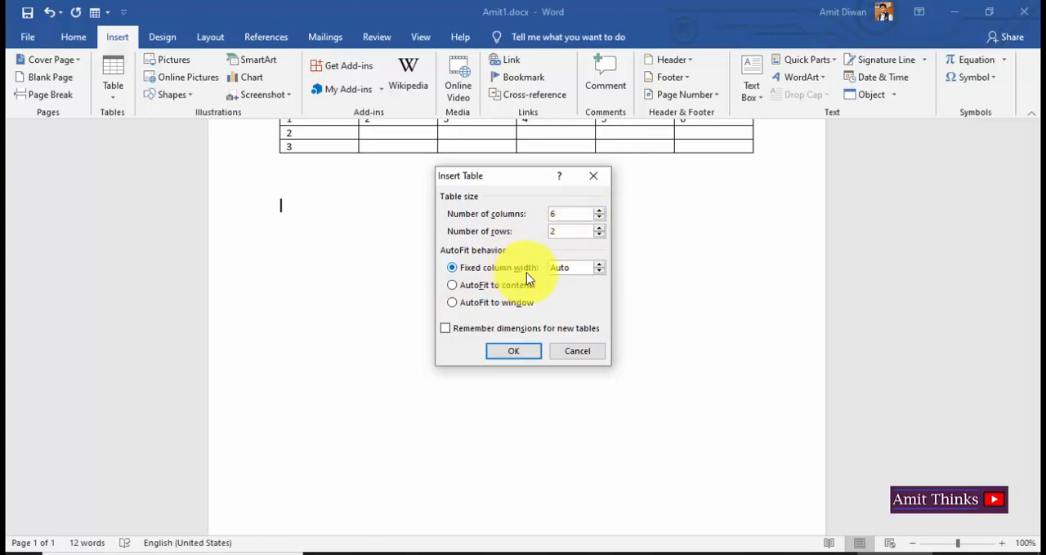
pyautogui.click(524, 357)
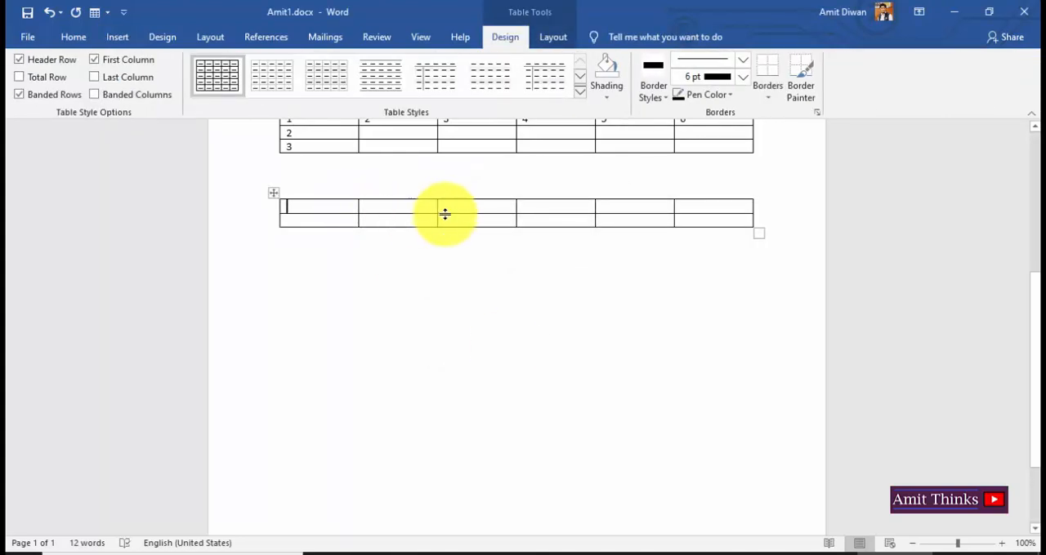
# Widen the second and fourth columns of the third table by moving their borders into the neighbouring columns.
pyautogui.moveTo(438, 208); pyautogui.dragTo(466, 208)
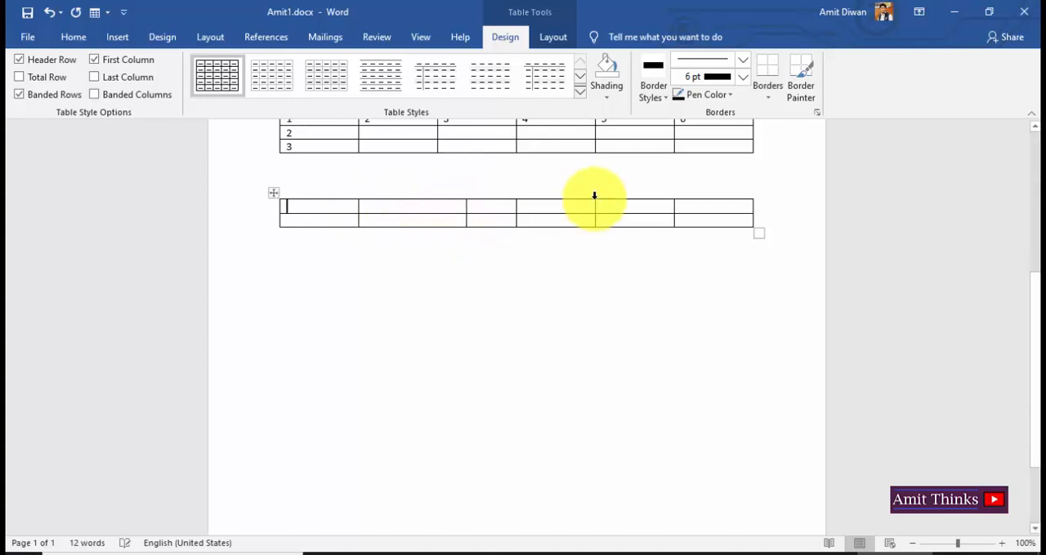
pyautogui.moveTo(594, 205); pyautogui.dragTo(630, 206)
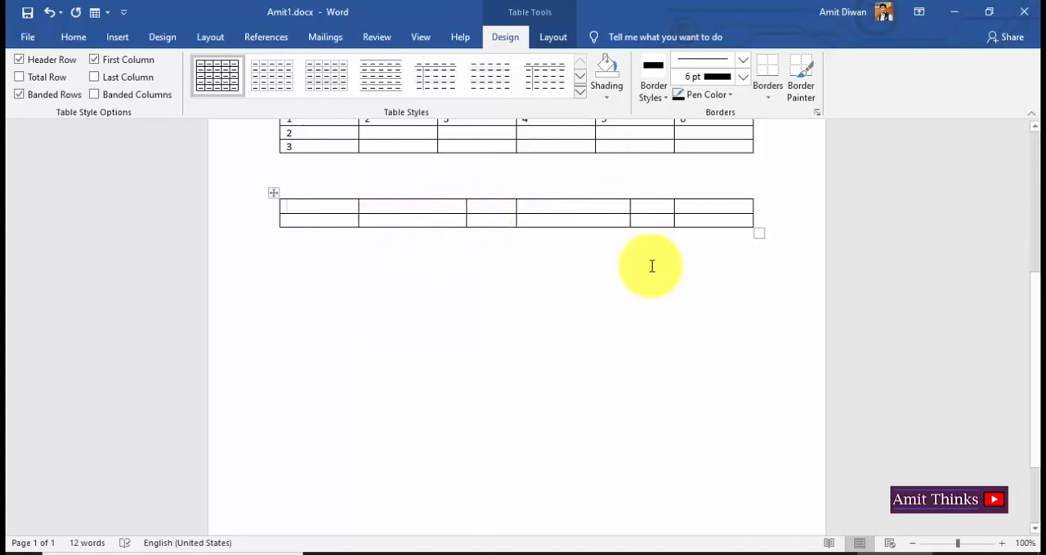
pyautogui.click(724, 260)
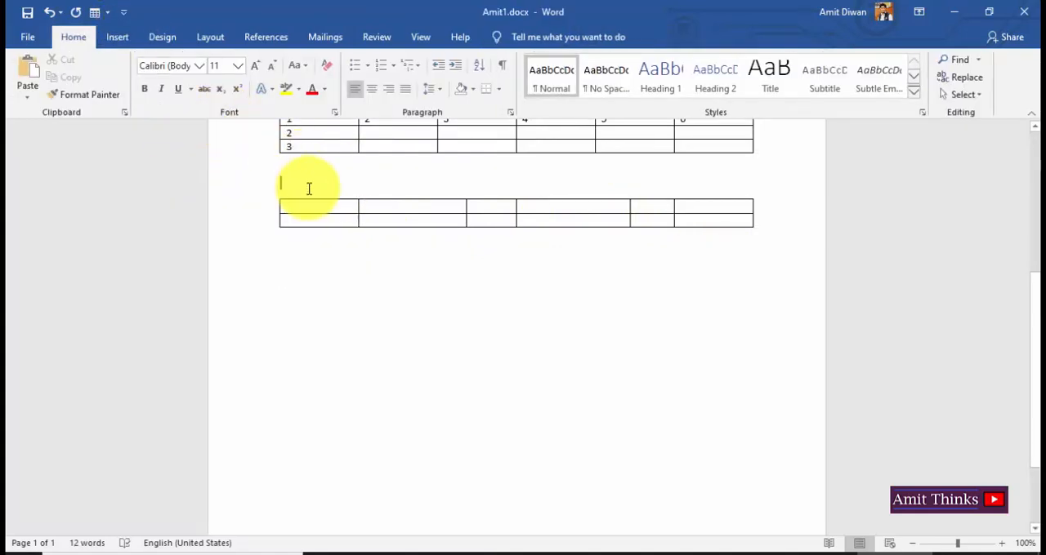
# Caption the third table "Fixed column: AUTO" on the blank line above it.
pyautogui.write('Fixed')
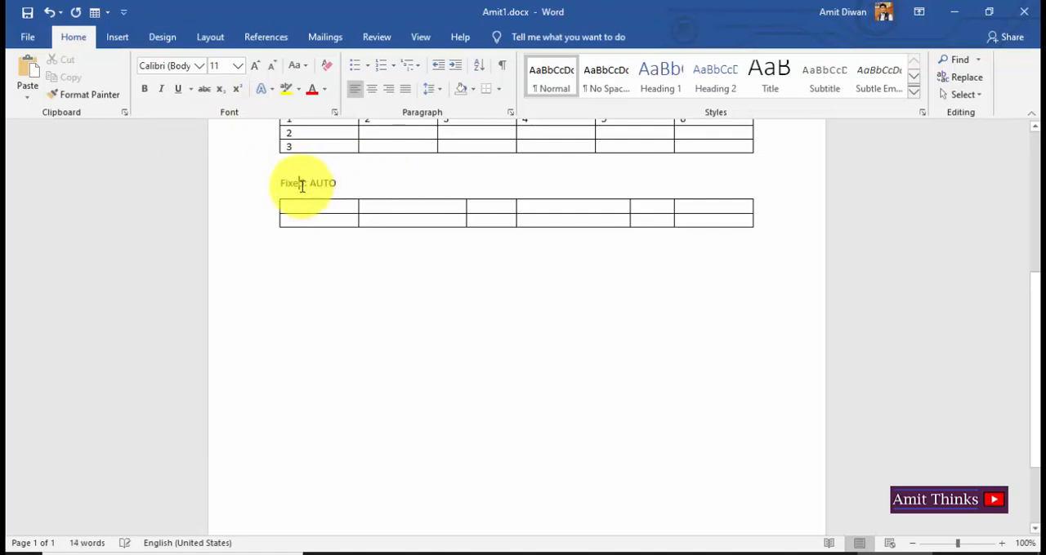
pyautogui.write(' column:')
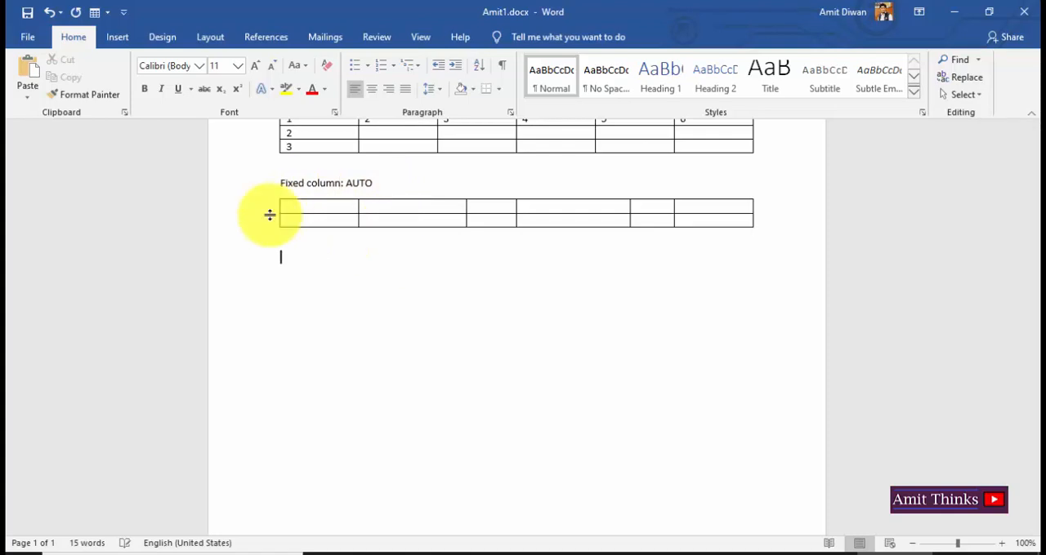
# Insert a fourth table below with 6 columns, 2 rows and a fixed column width of 0.3".
pyautogui.click(117, 37)
pyautogui.click(113, 78)
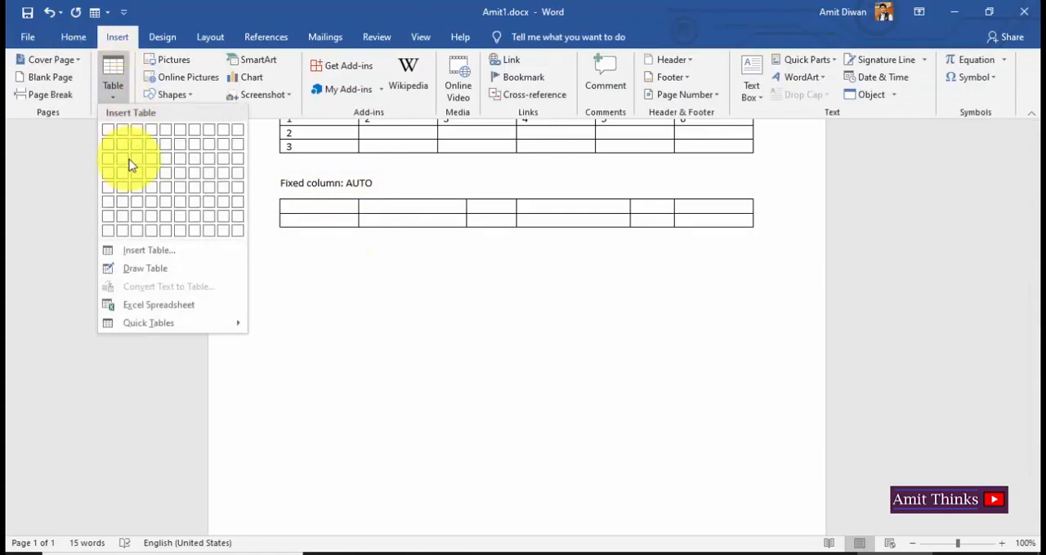
pyautogui.click(145, 252)
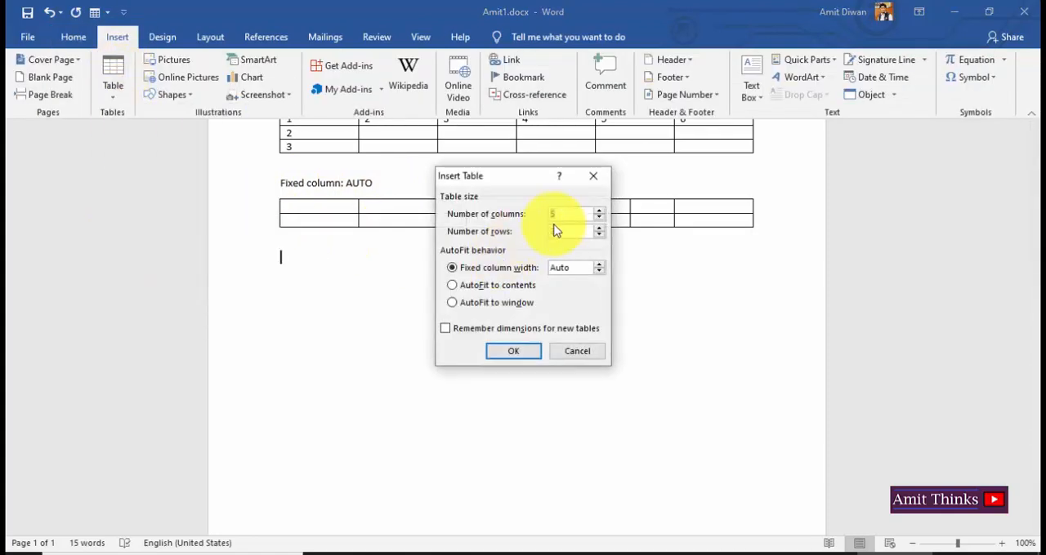
pyautogui.press('BackSpace')
pyautogui.write('6')
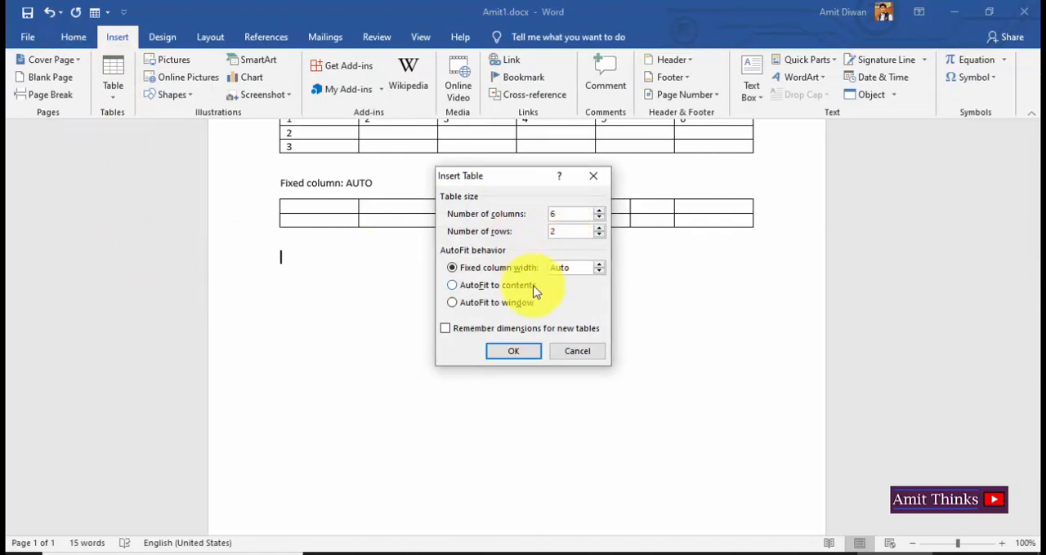
pyautogui.click(599, 271)
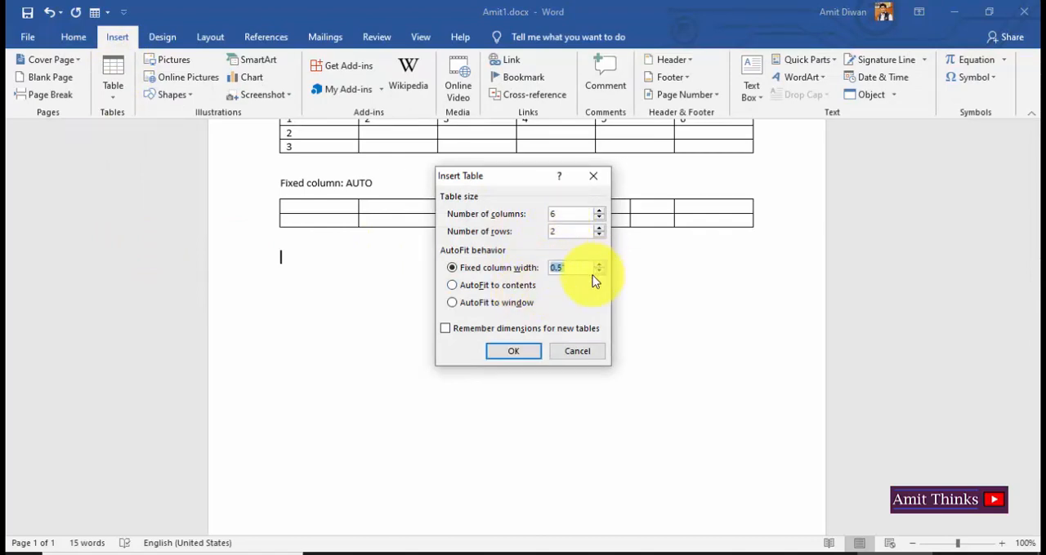
pyautogui.click(600, 273)
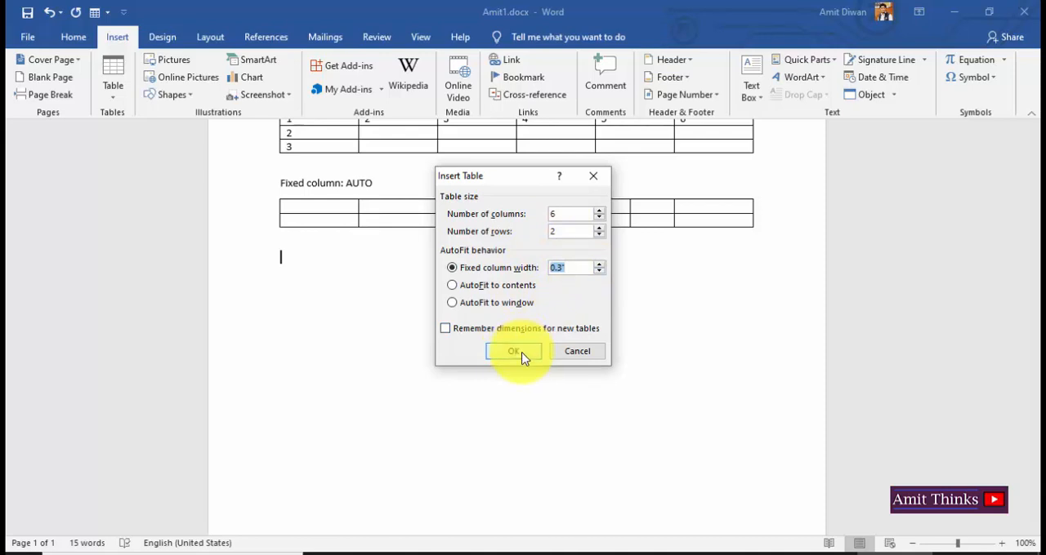
pyautogui.click(523, 358)
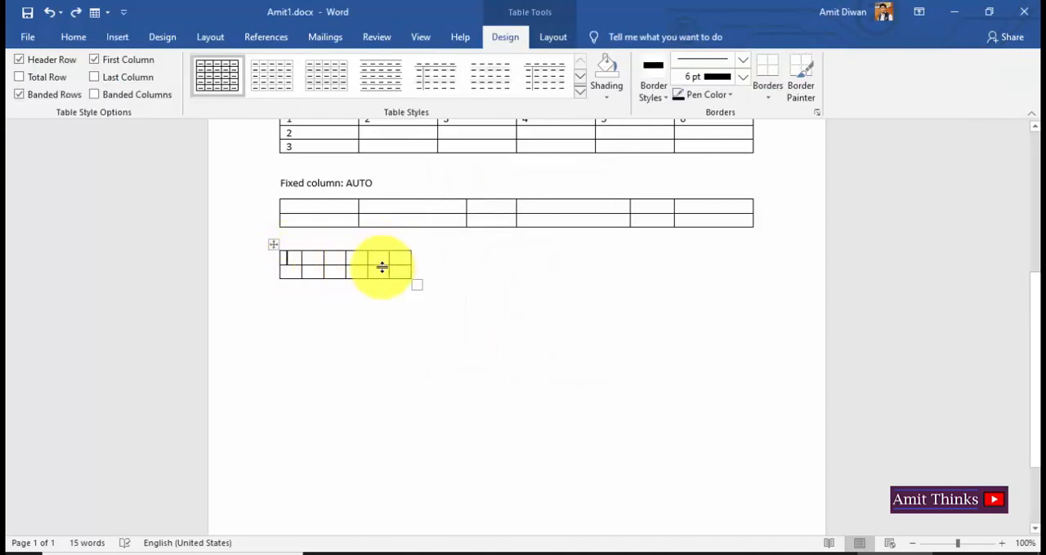
# Widen the fourth table's first column slightly and caption the table "Fixed column: 0.3'", without an extra blank line below the caption.
pyautogui.moveTo(300, 259); pyautogui.dragTo(312, 259)
pyautogui.doubleClick(364, 261)
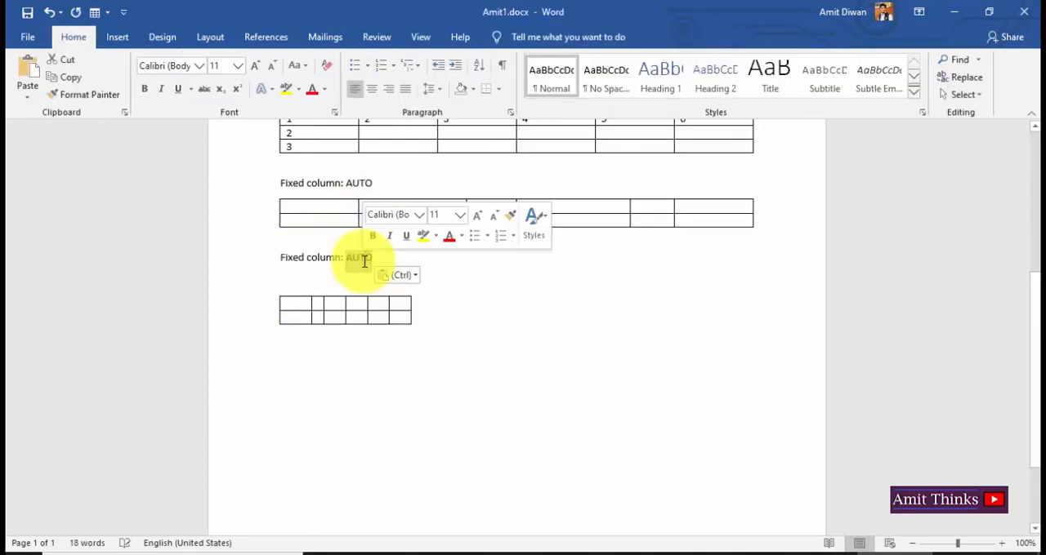
pyautogui.write('-0')
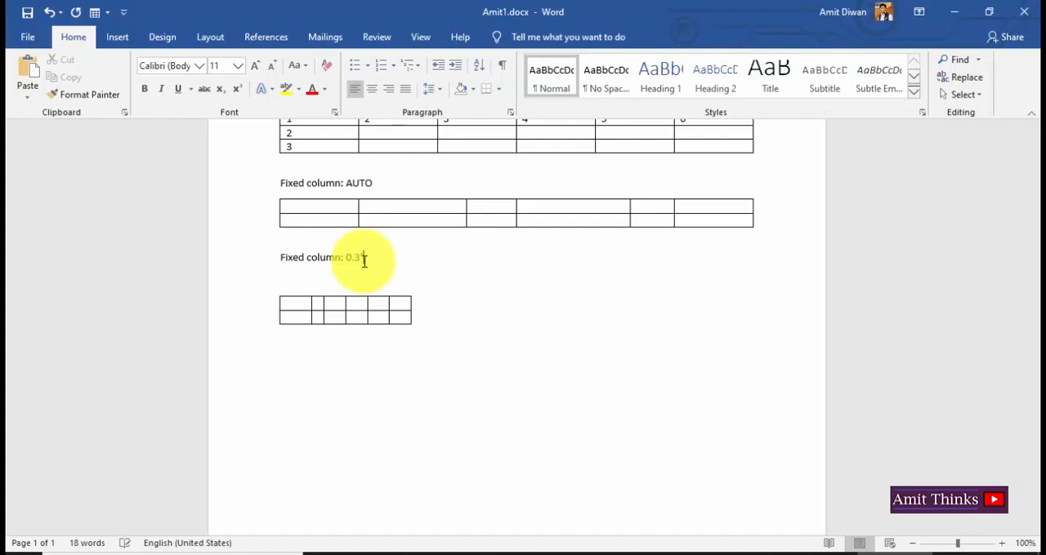
pyautogui.press('Delete')
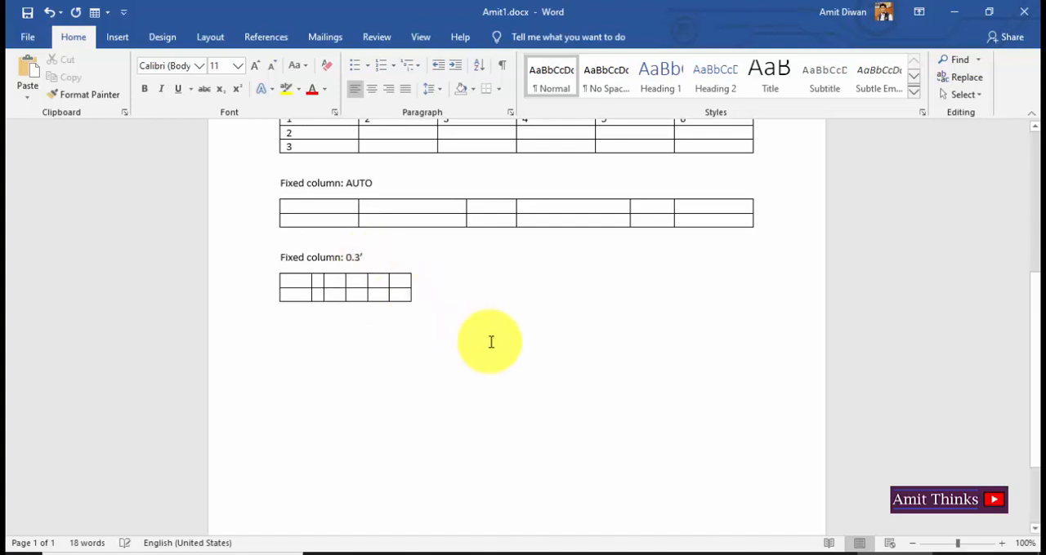
# Insert a fifth table below with 6 columns and 2 rows, using AutoFit to contents.
pyautogui.click(122, 35)
pyautogui.click(112, 74)
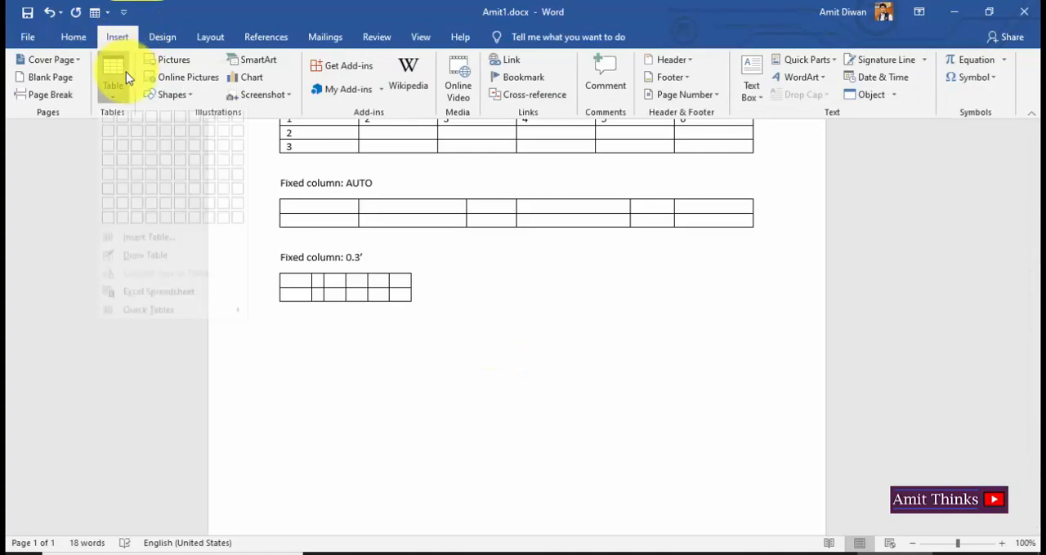
pyautogui.click(144, 248)
pyautogui.click(566, 218)
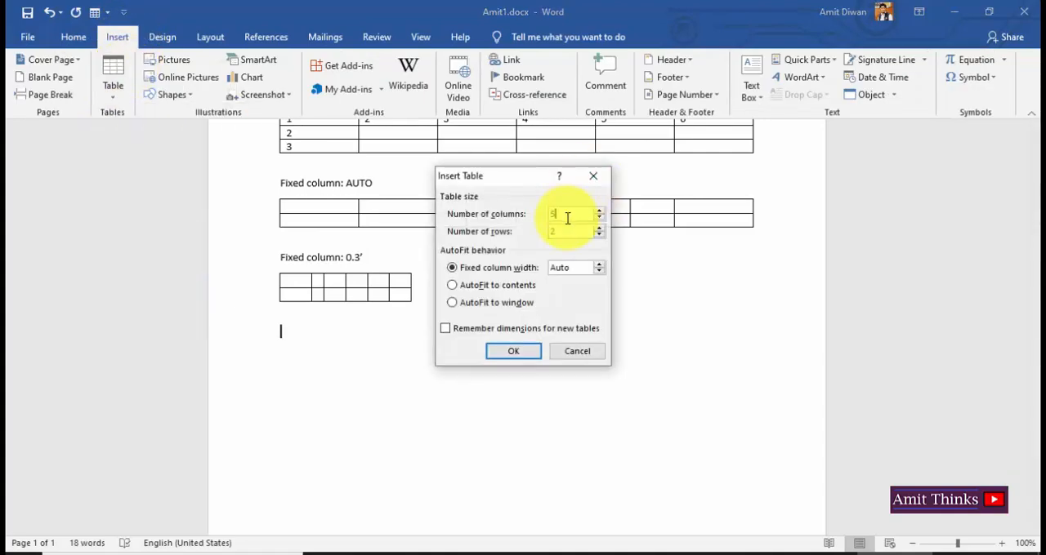
pyautogui.press('BackSpace')
pyautogui.write('6')
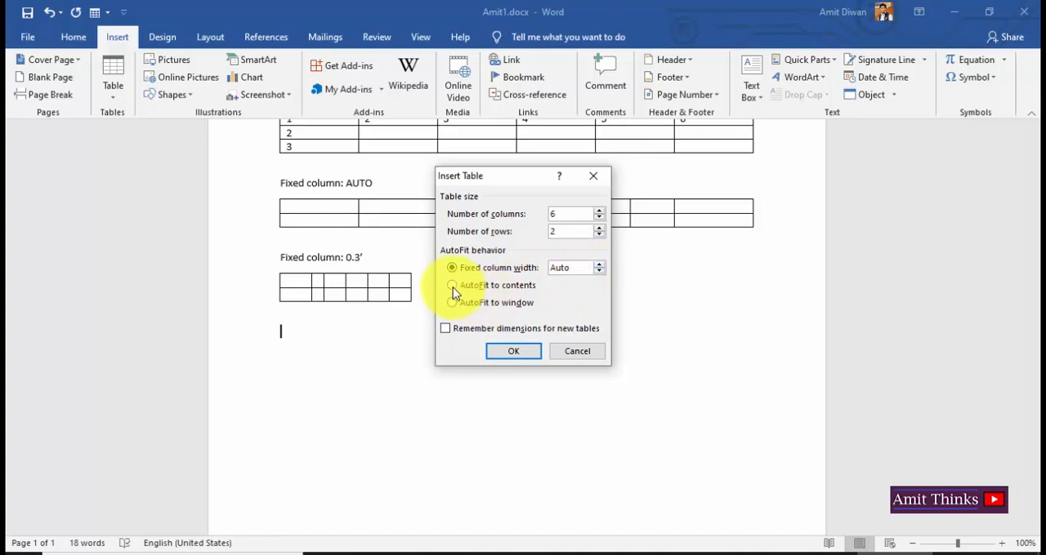
pyautogui.click(452, 286)
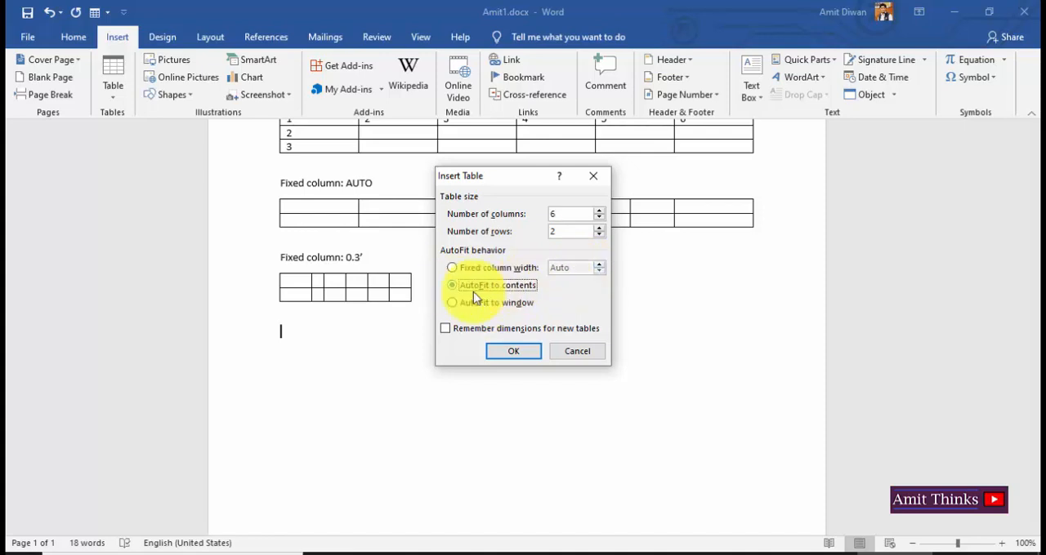
pyautogui.click(523, 360)
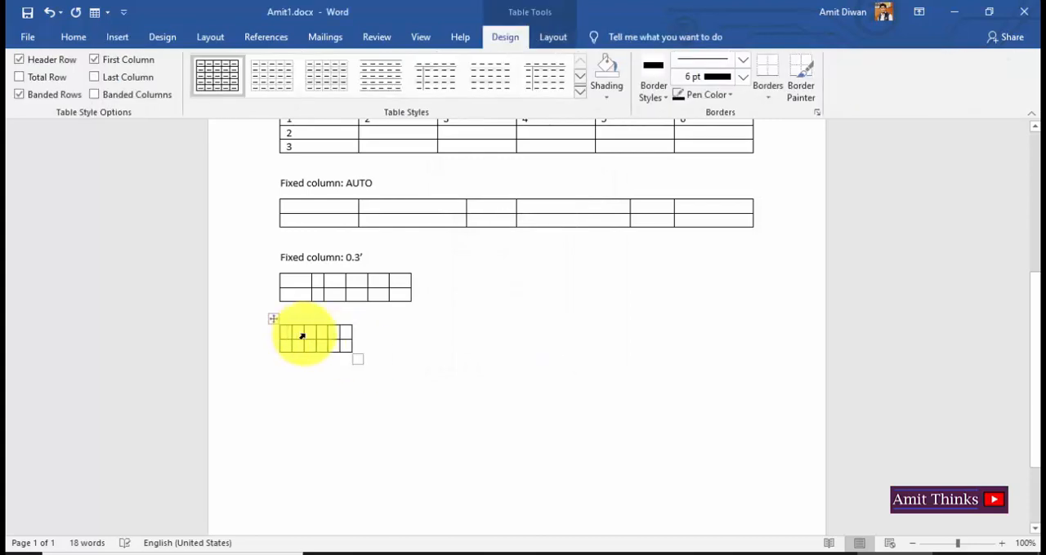
# Try entering a run of the letter h in the second cell of the fifth table's first row, and undo it.
pyautogui.click(302, 336)
pyautogui.moveTo(303, 333); pyautogui.dragTo(300, 333)
pyautogui.write('hhhhhh')
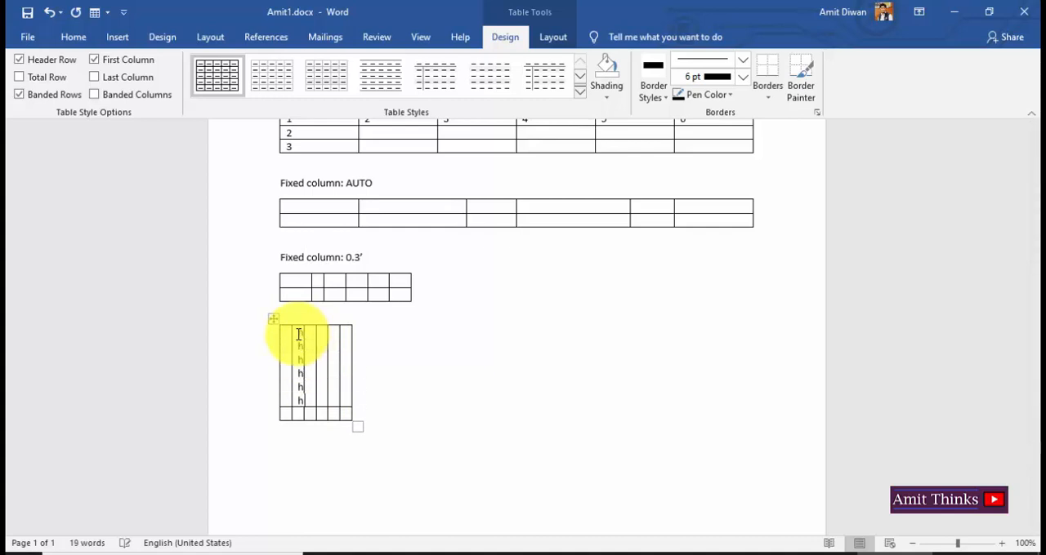
pyautogui.hotkey('ctrl', 'z')
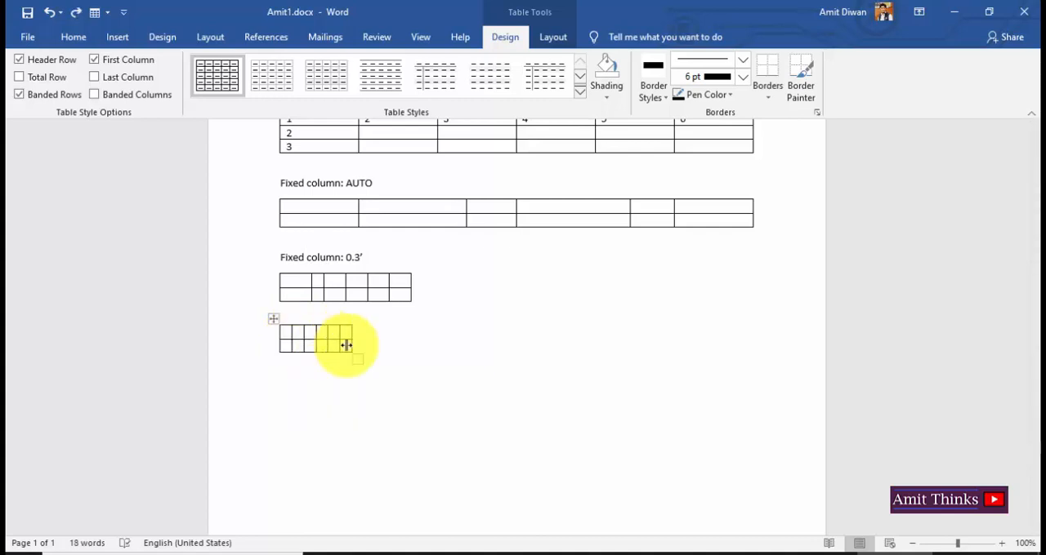
# Caption the fifth table "Fixed column: to content", adapting a pasted copy of the 0.3' caption.
pyautogui.click(369, 310)
pyautogui.write("Fixed column: 0.3'")
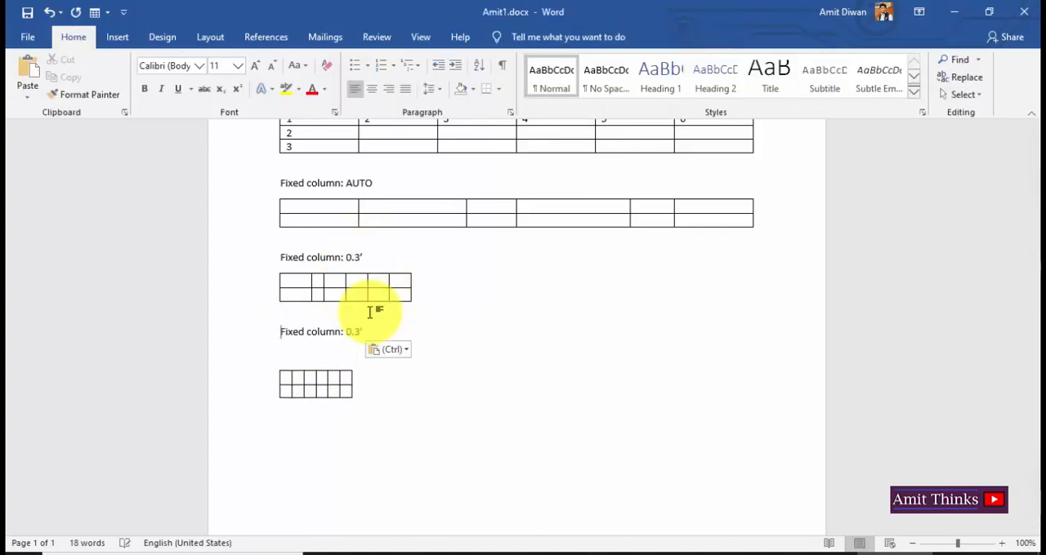
pyautogui.press('BackSpace')
pyautogui.press('BackSpace')
pyautogui.press('BackSpace')
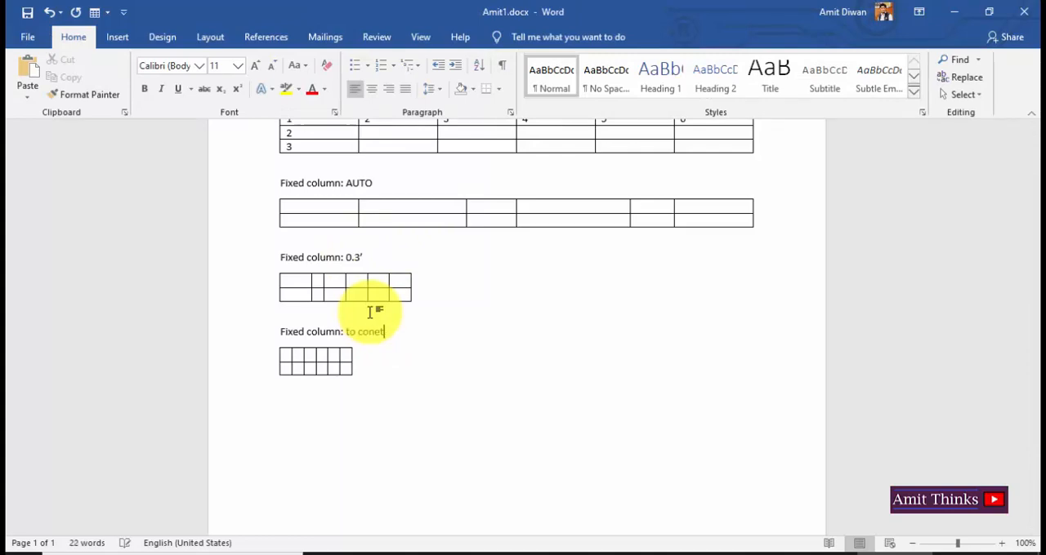
pyautogui.write('to content')
pyautogui.press('Return')
pyautogui.click(116, 37)
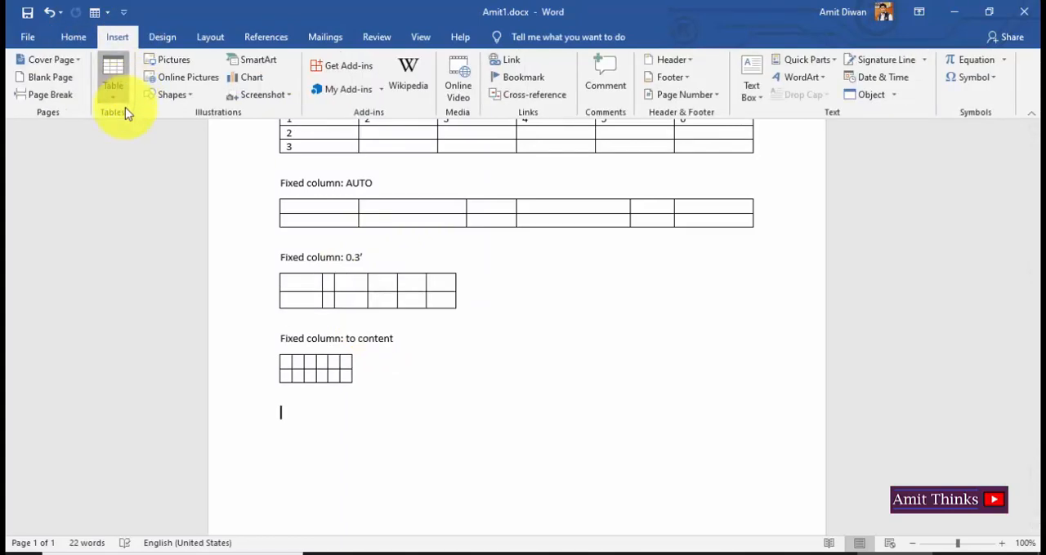
pyautogui.click(112, 77)
pyautogui.click(147, 250)
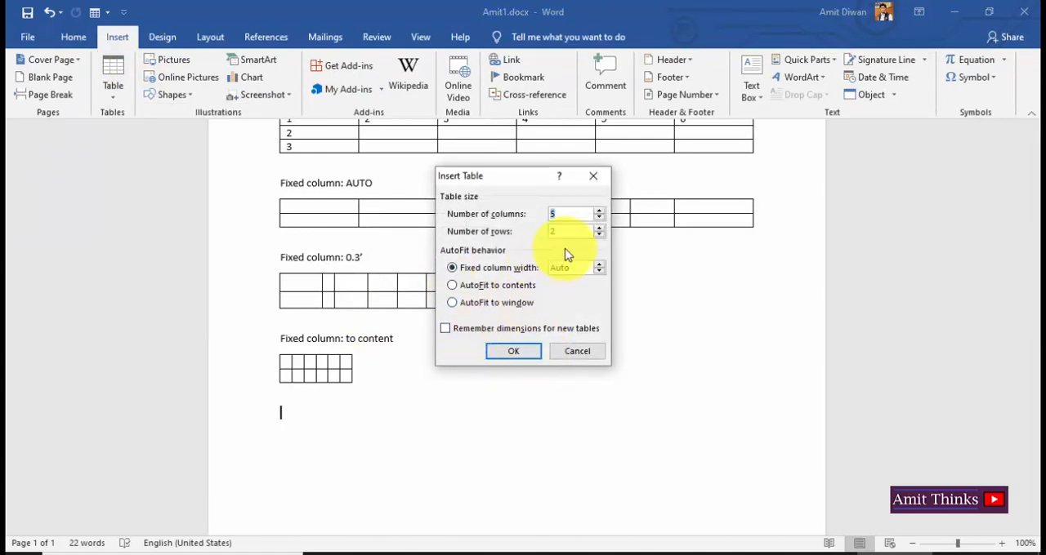
pyautogui.click(446, 332)
pyautogui.click(446, 333)
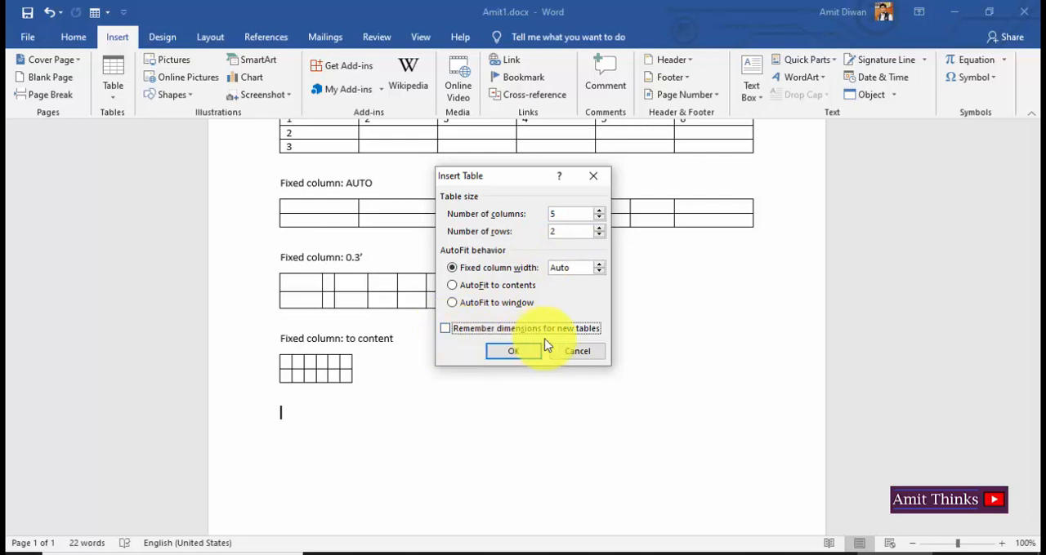
pyautogui.click(574, 354)
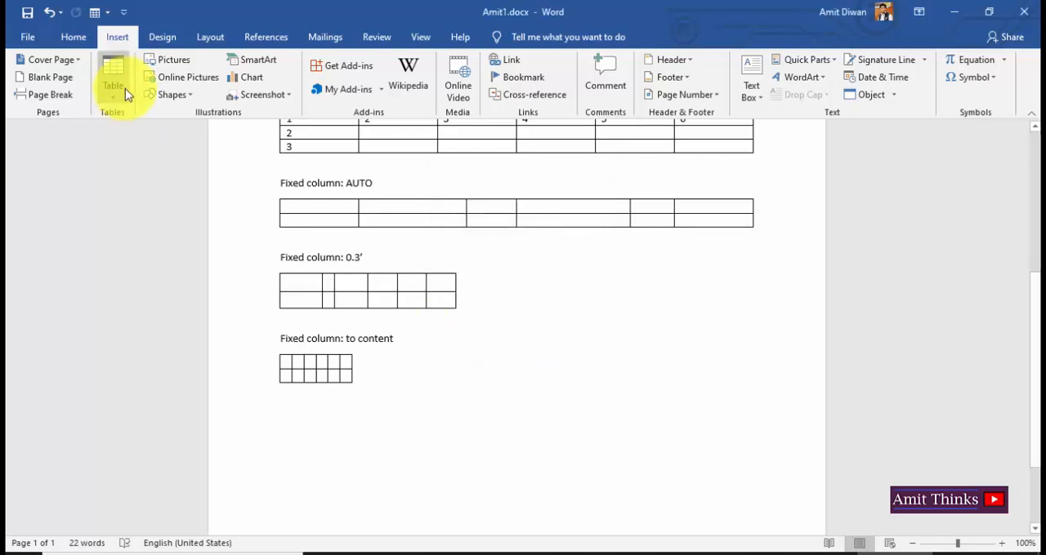
# Add the caption "DRAW TABLE" below the fifth table, followed by several blank lines.
pyautogui.click(119, 105)
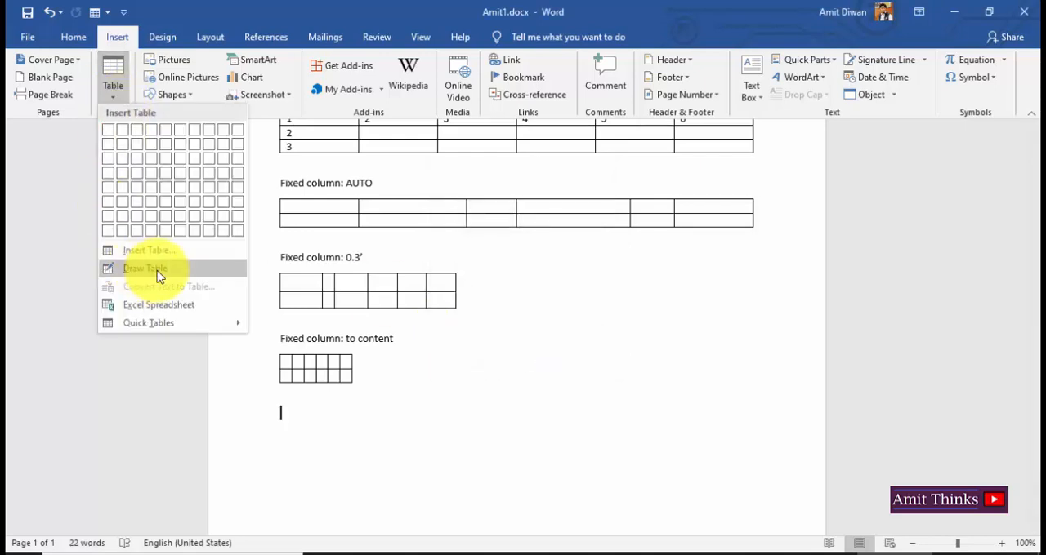
pyautogui.click(345, 411)
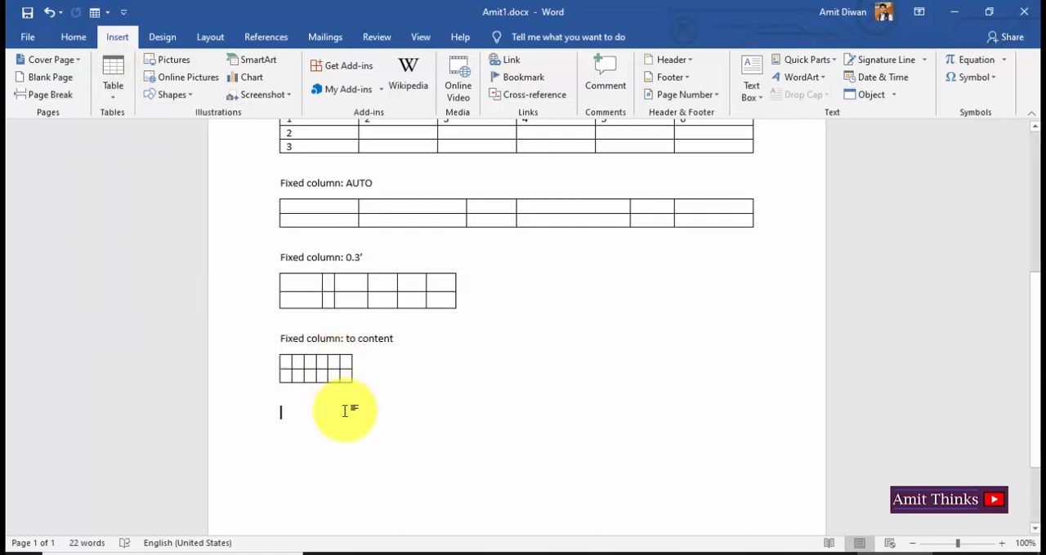
pyautogui.write('DRAW TABLE')
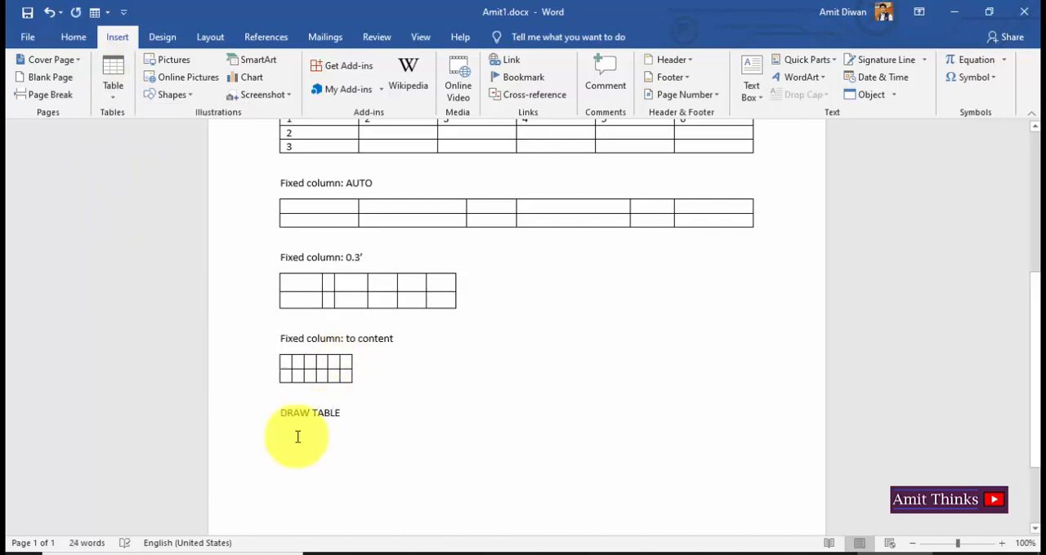
pyautogui.press('Return')
pyautogui.press('Return')
pyautogui.press('Return')
pyautogui.press('Return')
pyautogui.press('Return')
pyautogui.press('Return')
pyautogui.press('Return')
pyautogui.press('Return')
pyautogui.press('Return')
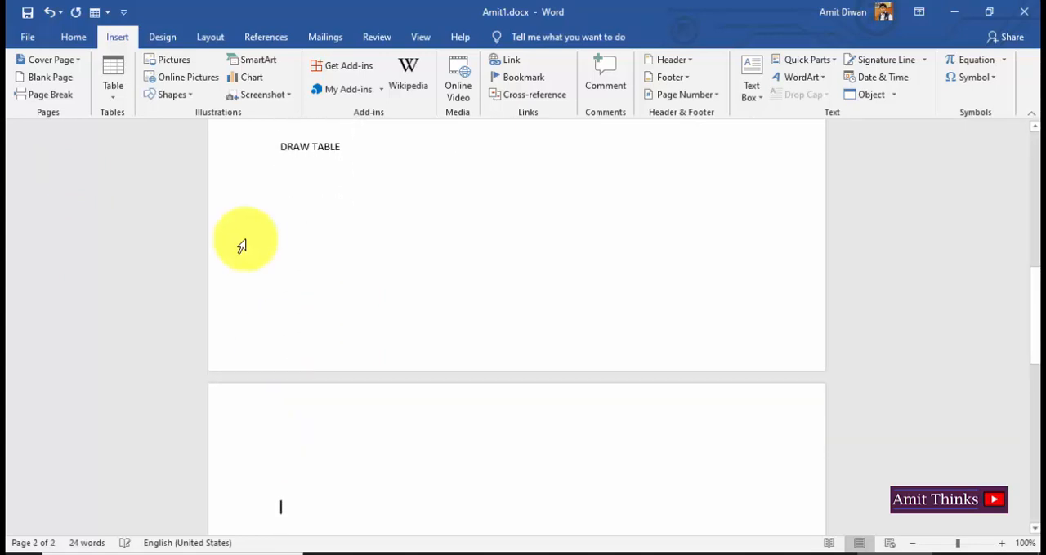
# Push the "DRAW TABLE" caption to the start of the second page with blank lines before it.
pyautogui.click(355, 175)
pyautogui.click(281, 148)
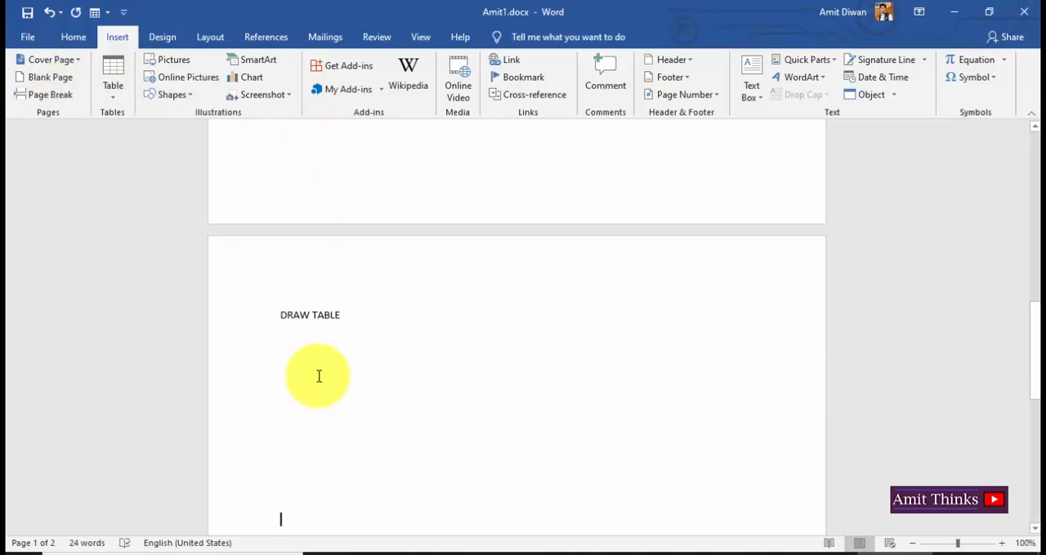
pyautogui.scroll(-3, 318, 376)
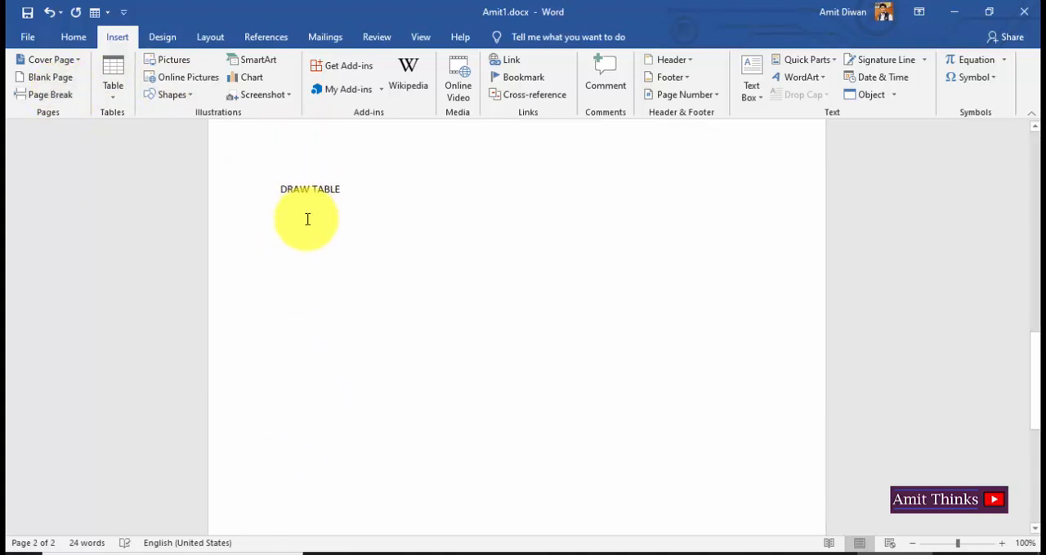
pyautogui.click(307, 219)
pyautogui.click(117, 98)
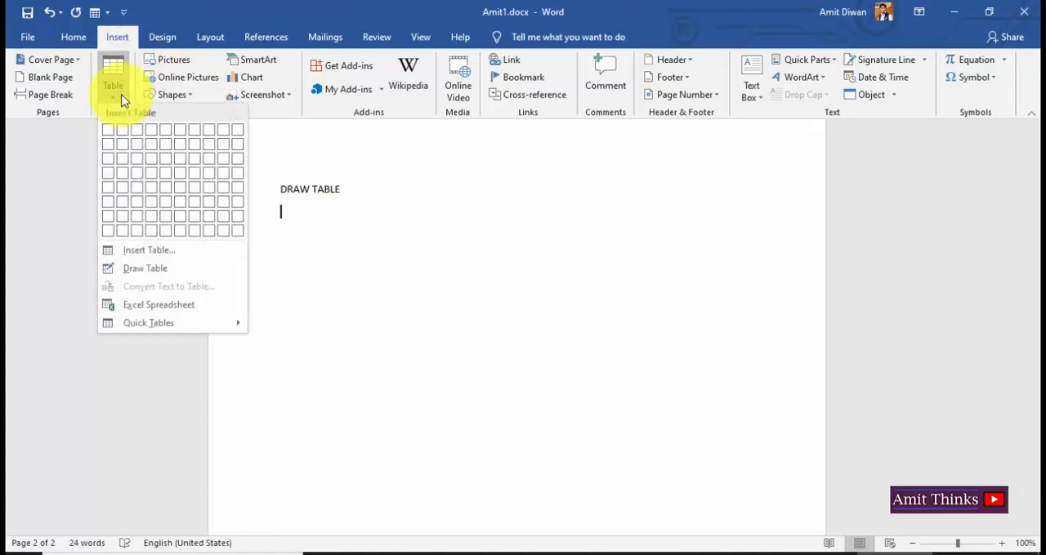
pyautogui.click(166, 266)
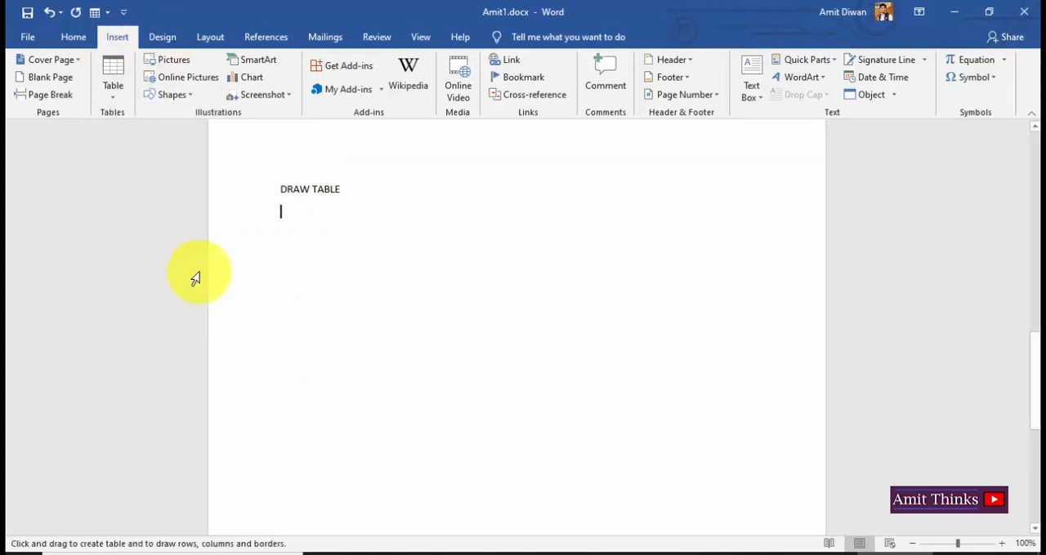
pyautogui.click(283, 220)
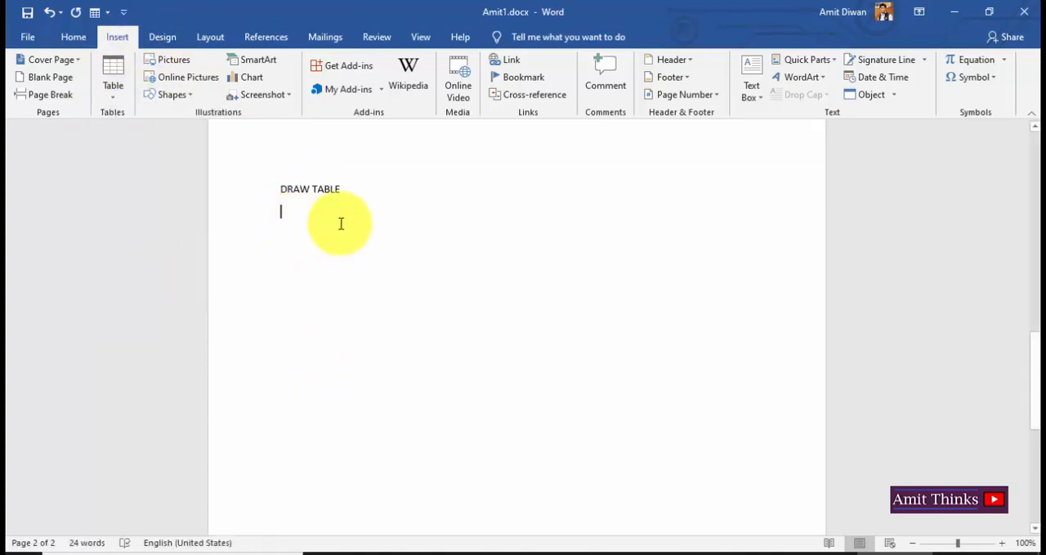
pyautogui.doubleClick(341, 226)
pyautogui.click(275, 219)
# Draw a table outline about 6.38" wide and 2.32" high below the "DRAW TABLE" caption with Draw Table.
pyautogui.click(124, 94)
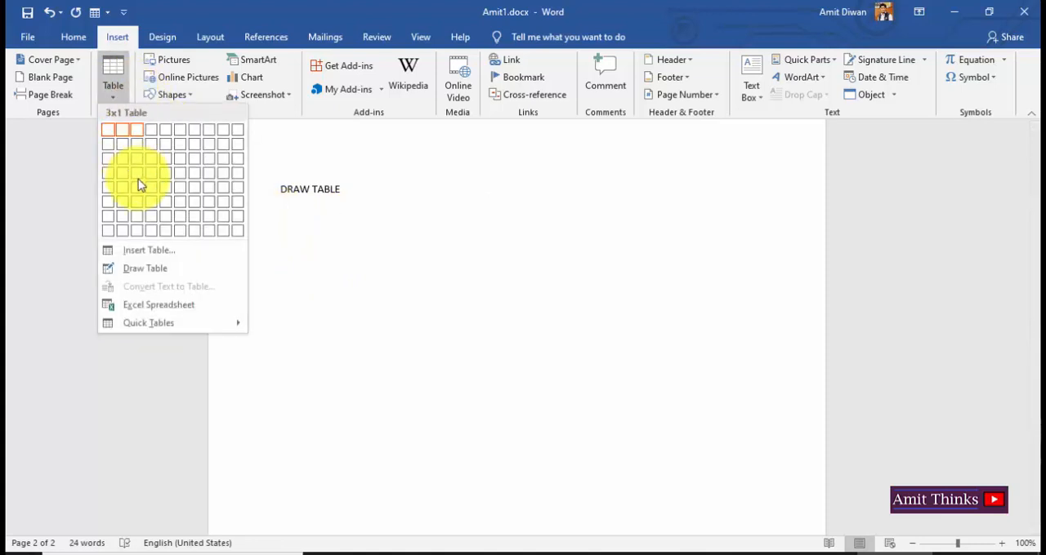
pyautogui.click(156, 269)
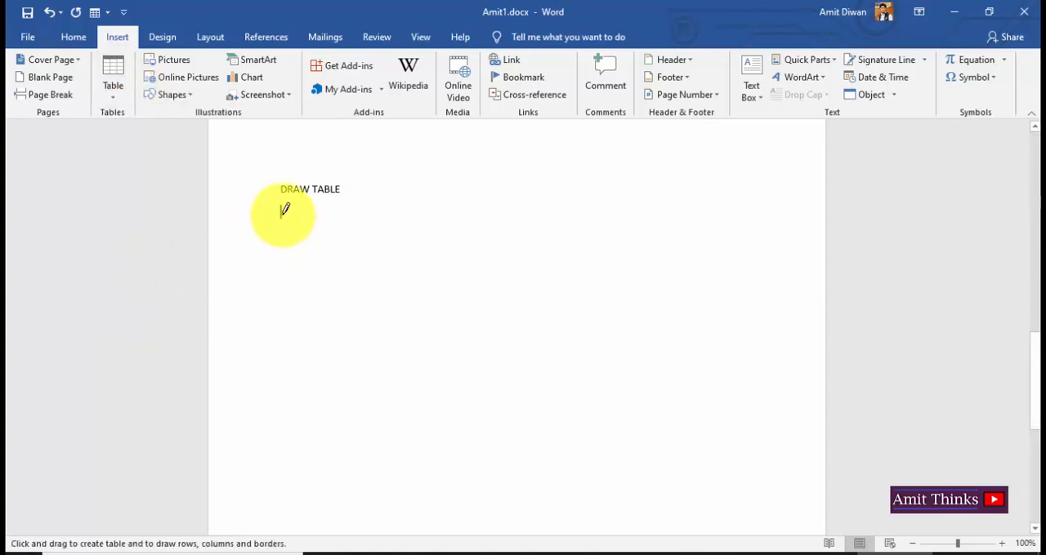
pyautogui.moveTo(282, 215)
pyautogui.mouseDown()
pyautogui.moveTo(310, 315)
pyautogui.moveTo(681, 353)
pyautogui.moveTo(748, 382)
pyautogui.mouseUp()
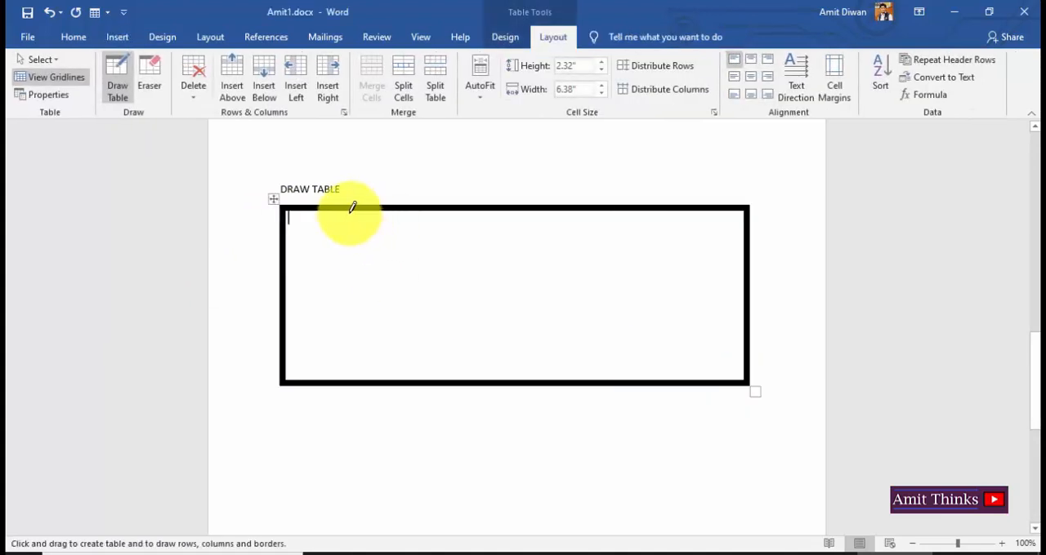
# Draw three vertical lines inside the hand-drawn table to divide it into four columns of different widths.
pyautogui.moveTo(332, 206); pyautogui.dragTo(334, 383)
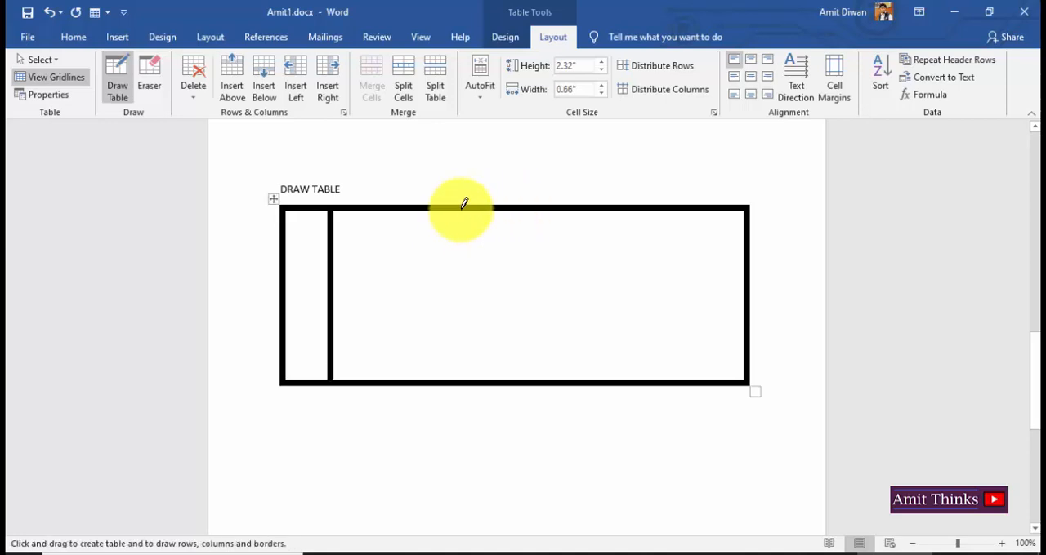
pyautogui.moveTo(463, 211)
pyautogui.mouseDown()
pyautogui.moveTo(474, 343)
pyautogui.moveTo(486, 348)
pyautogui.mouseUp()
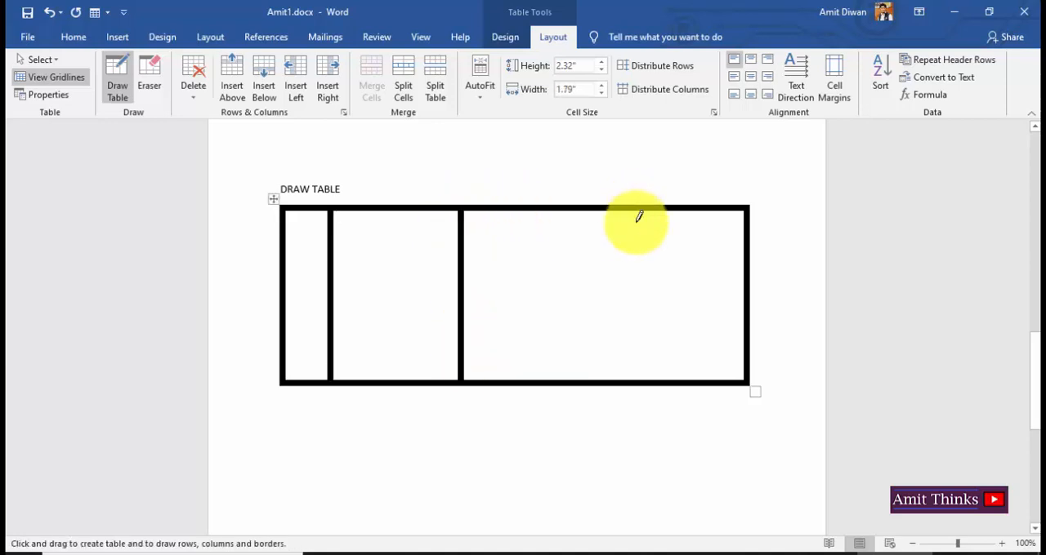
pyautogui.moveTo(636, 211); pyautogui.dragTo(640, 404)
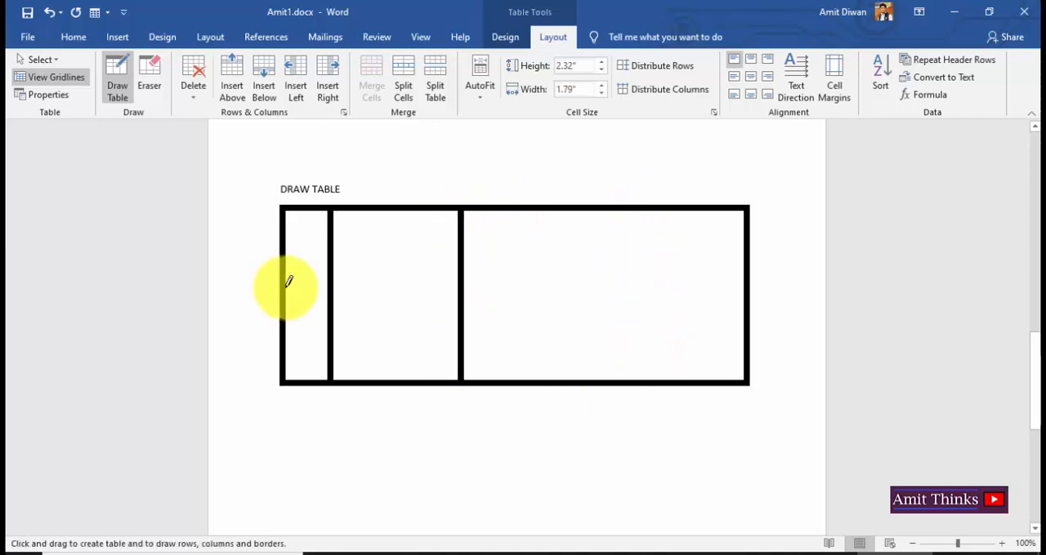
# Draw three horizontal lines across the hand-drawn table to divide it into four rows, and stop drawing.
pyautogui.moveTo(285, 231); pyautogui.dragTo(744, 234)
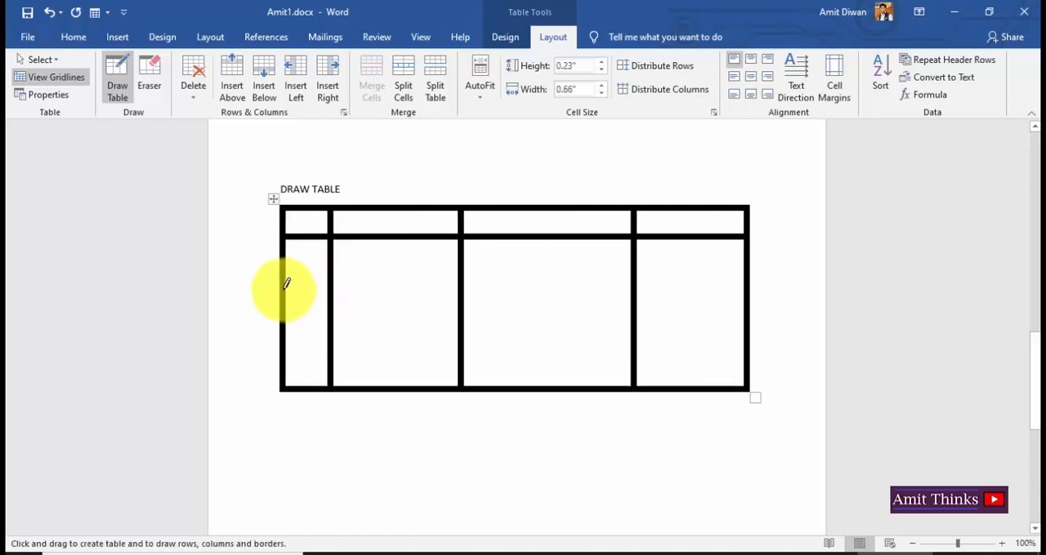
pyautogui.moveTo(287, 271); pyautogui.dragTo(759, 275)
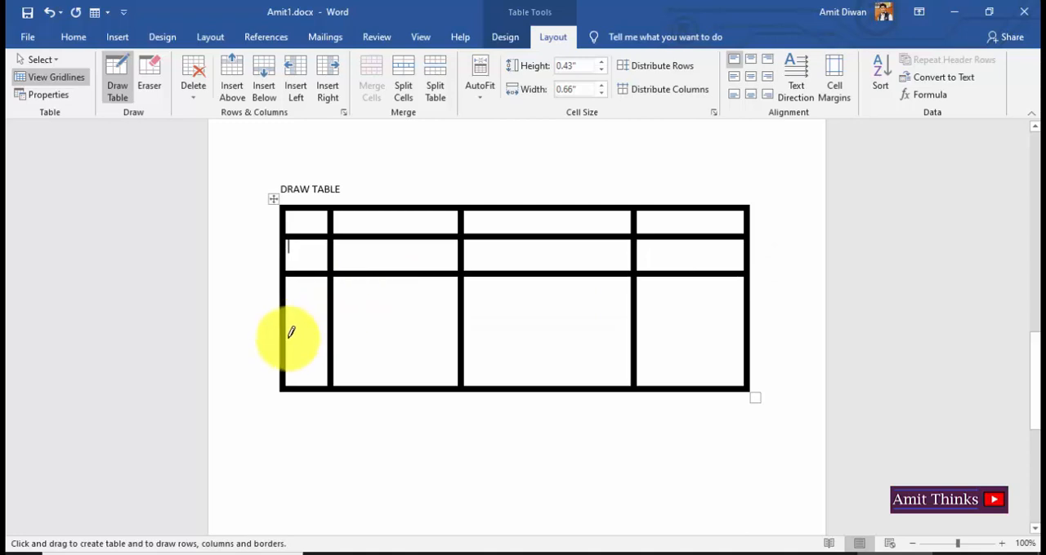
pyautogui.moveTo(283, 348)
pyautogui.mouseDown()
pyautogui.moveTo(691, 313)
pyautogui.moveTo(743, 343)
pyautogui.moveTo(718, 384)
pyautogui.mouseUp()
pyautogui.press('Escape')
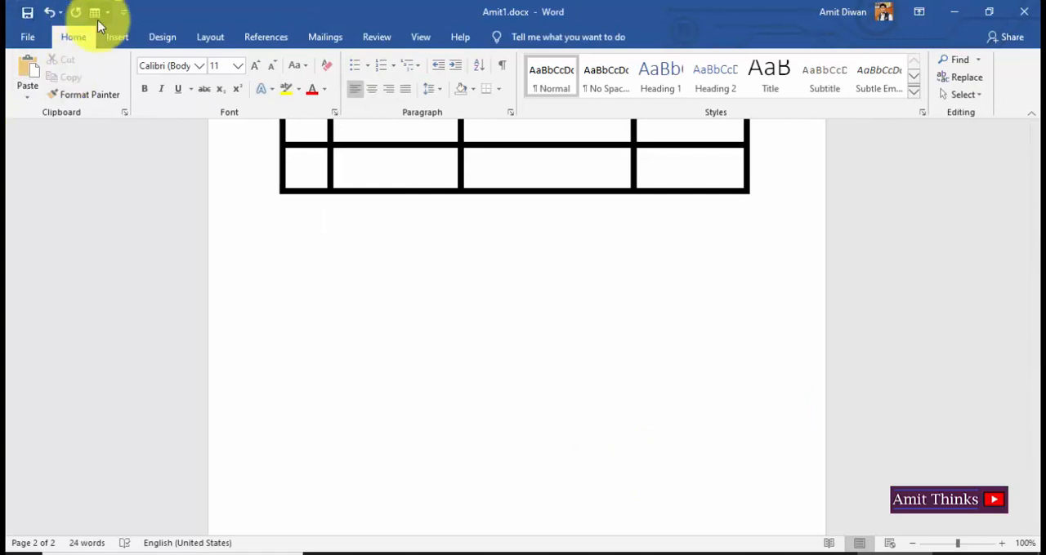
# Insert the built-in Tabular List quick table below the drawn table and enlarge it to nearly the full text width.
pyautogui.click(116, 37)
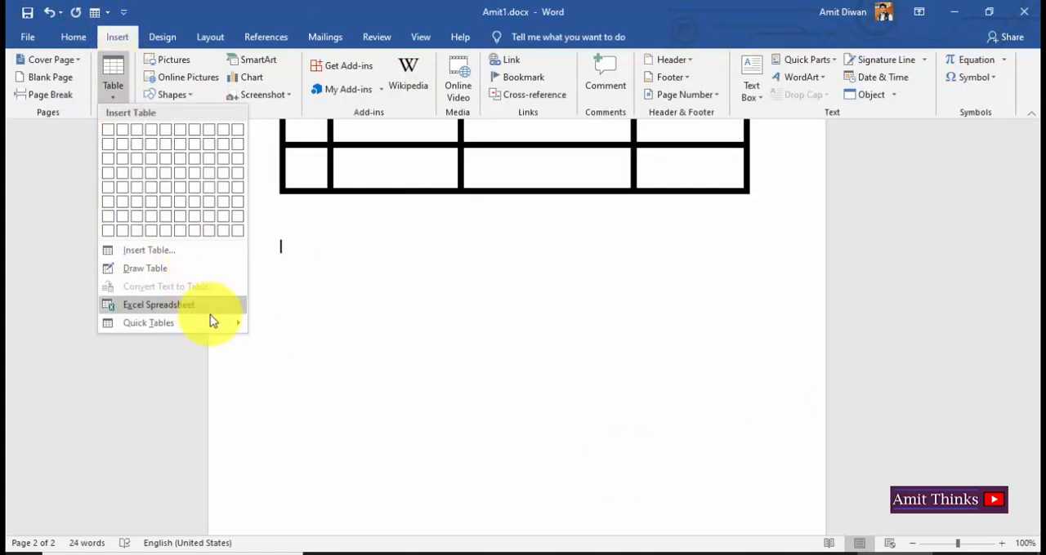
pyautogui.moveTo(219, 327)
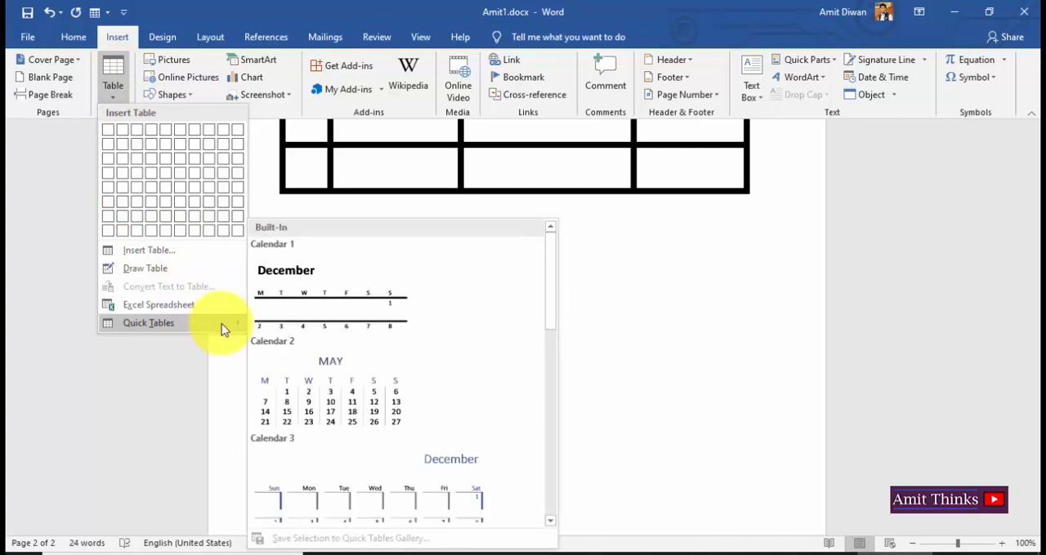
pyautogui.moveTo(548, 322); pyautogui.dragTo(556, 367)
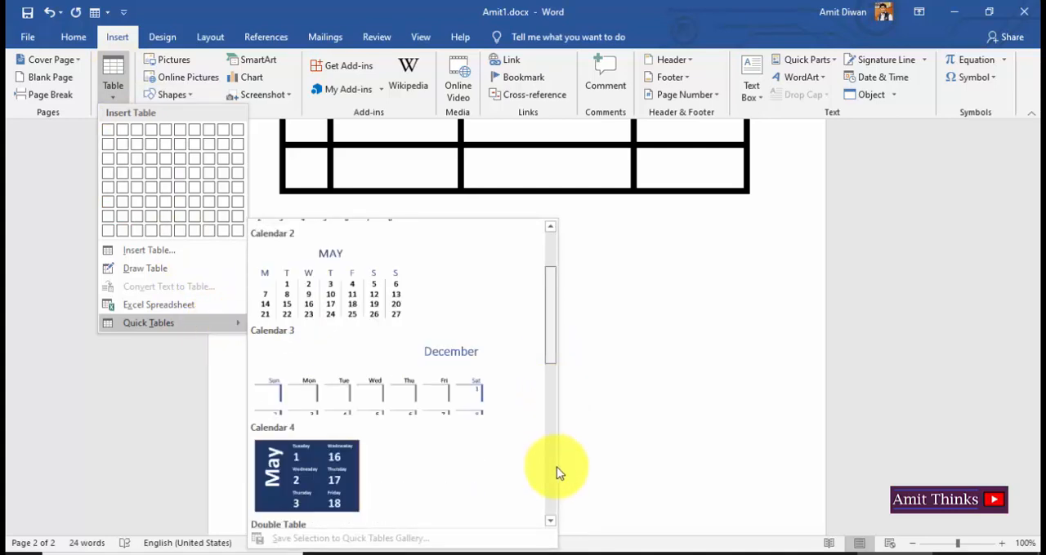
pyautogui.scroll(-5, 555, 474)
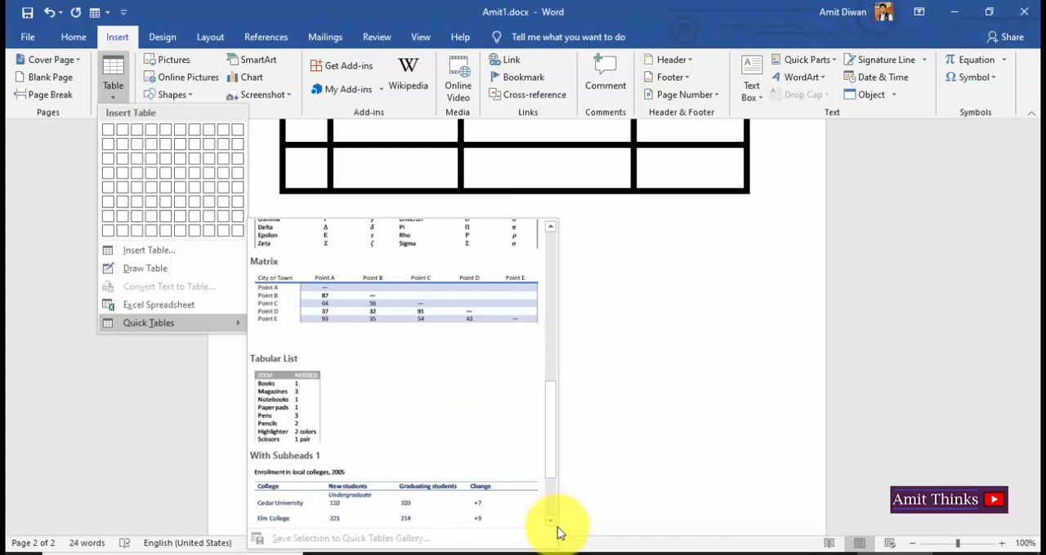
pyautogui.scroll(-2, 553, 493)
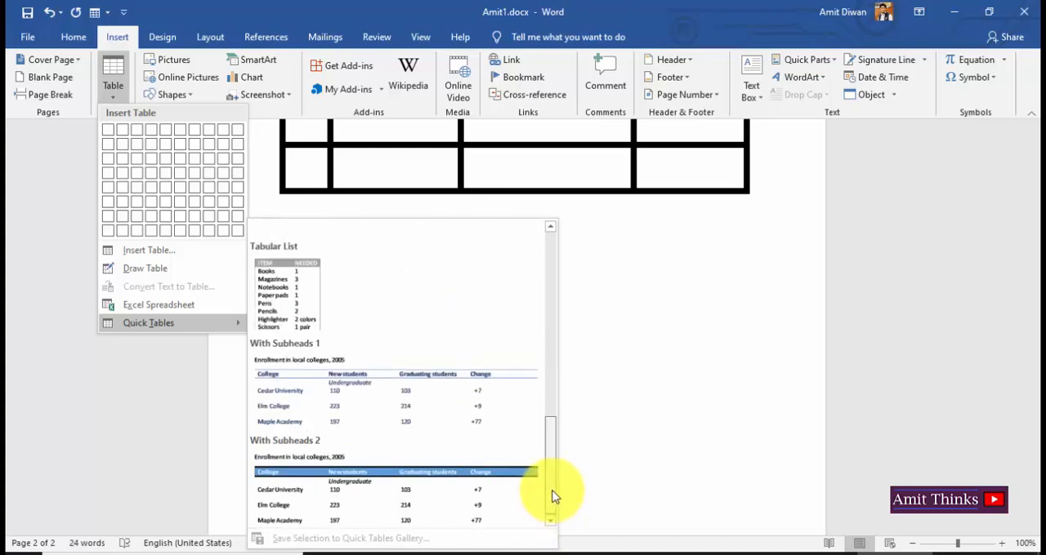
pyautogui.moveTo(553, 495); pyautogui.dragTo(553, 430)
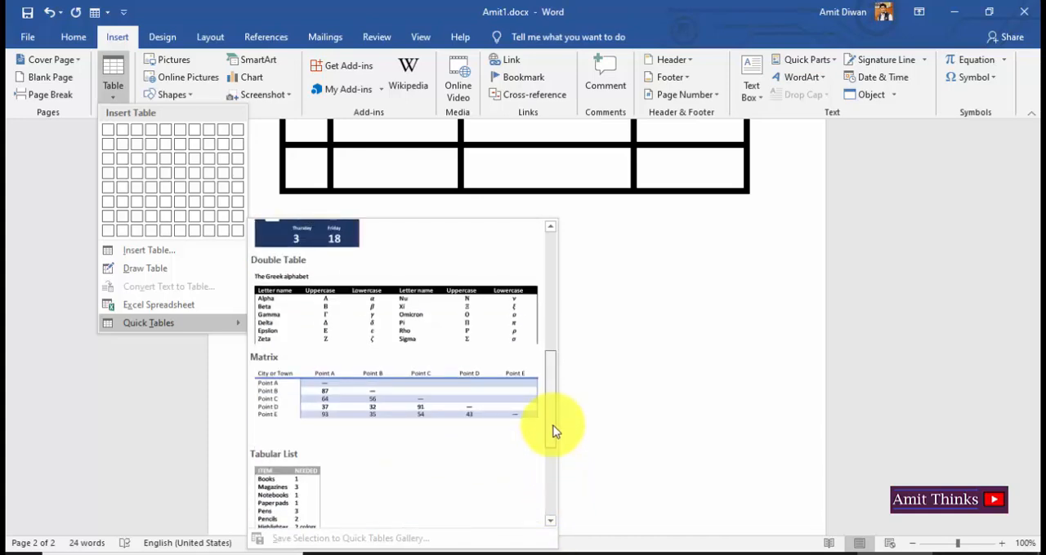
pyautogui.scroll(-1, 322, 460)
pyautogui.click(294, 462)
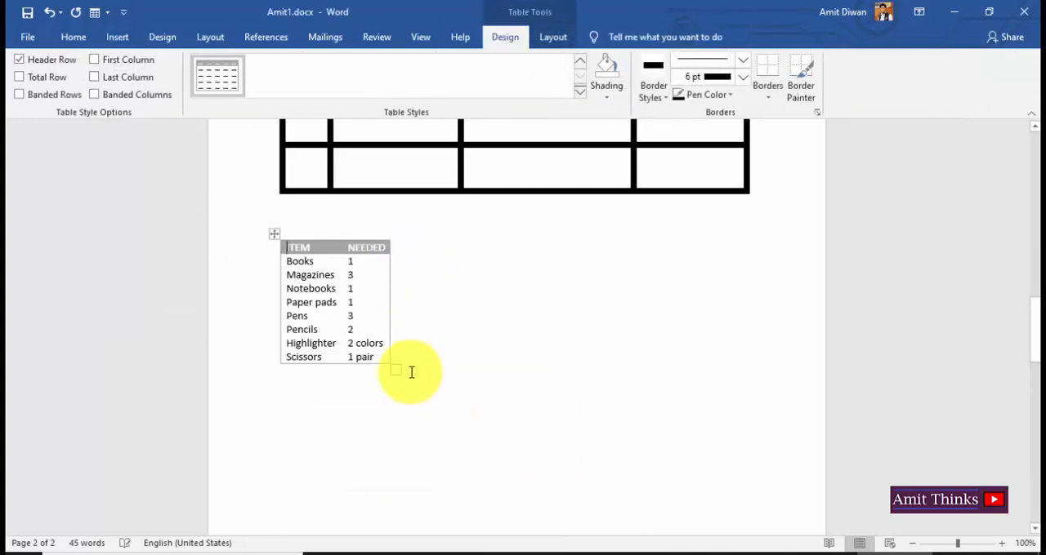
pyautogui.moveTo(395, 370); pyautogui.dragTo(720, 420)
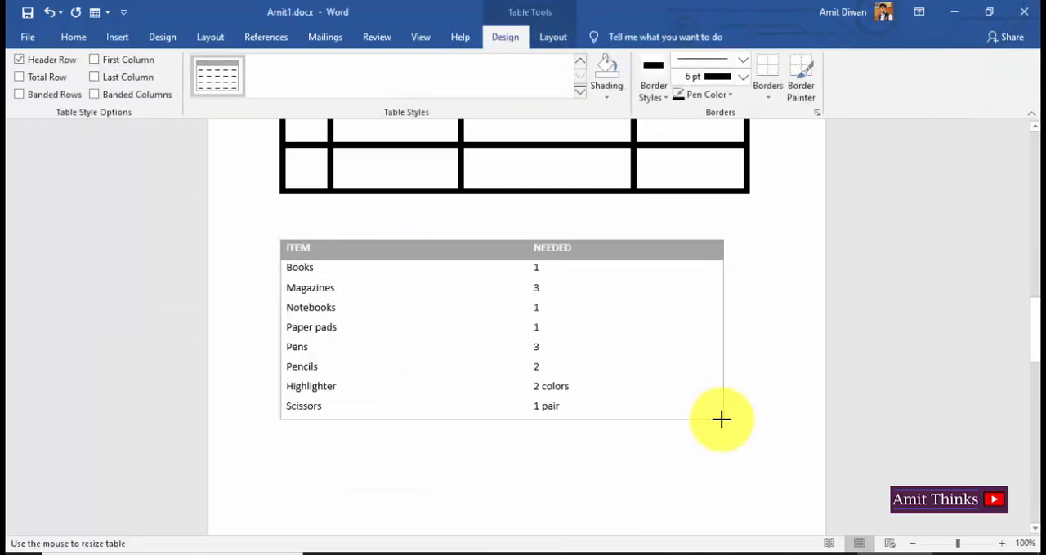
# Replace the quick table's column headings with "Rank" and "POINTS".
pyautogui.click(336, 265)
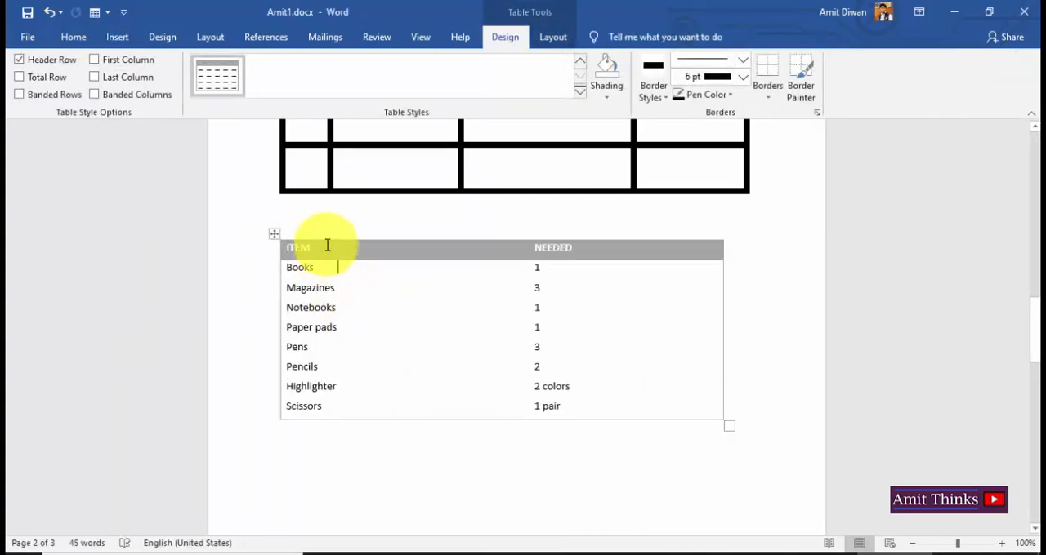
pyautogui.click(274, 246)
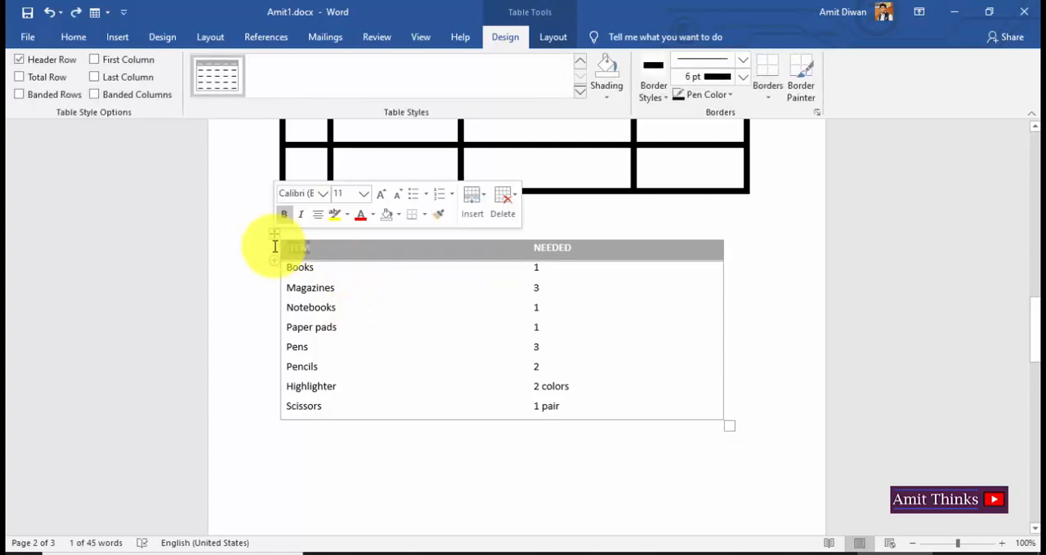
pyautogui.write('Rank')
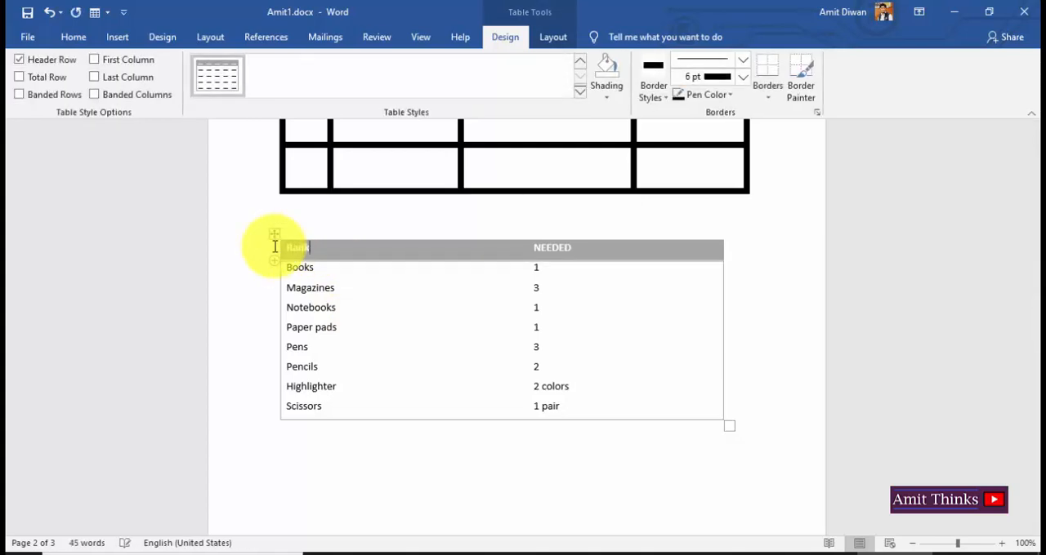
pyautogui.doubleClick(566, 247)
pyautogui.write('PoiN')
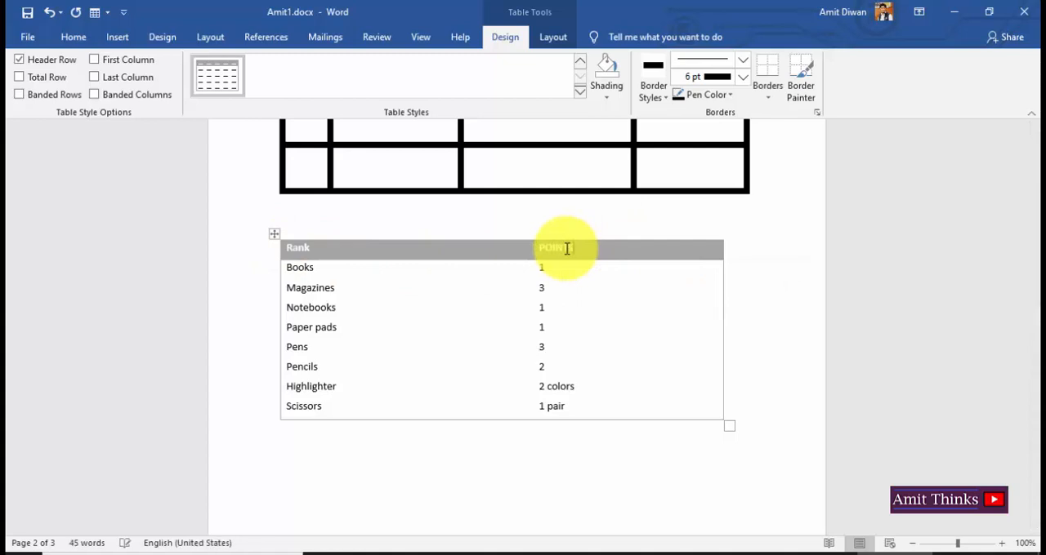
pyautogui.write('TS')
# Replace the item names in the Rank column with the numbers 1 to 8, one per row.
pyautogui.click(330, 271)
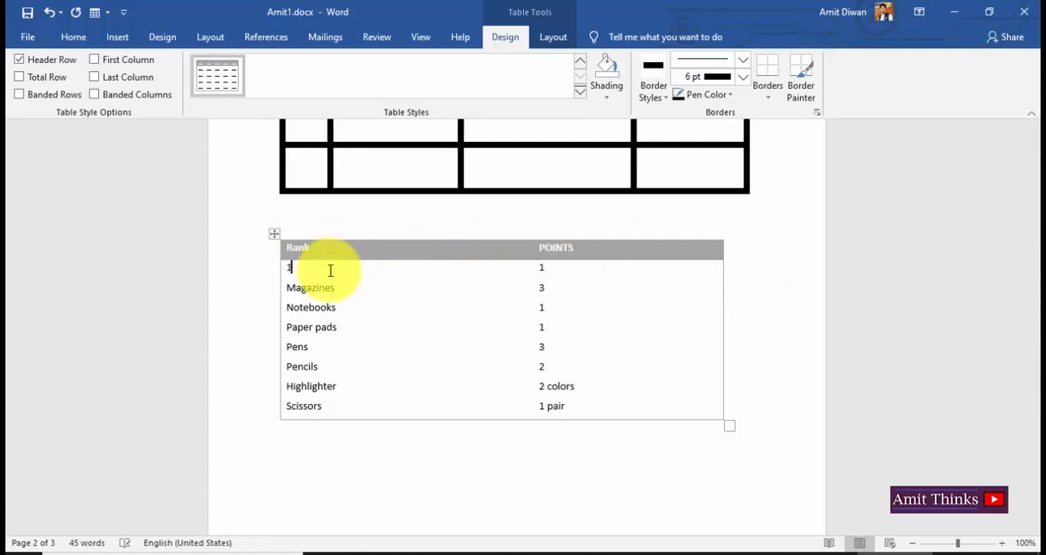
pyautogui.doubleClick(311, 291)
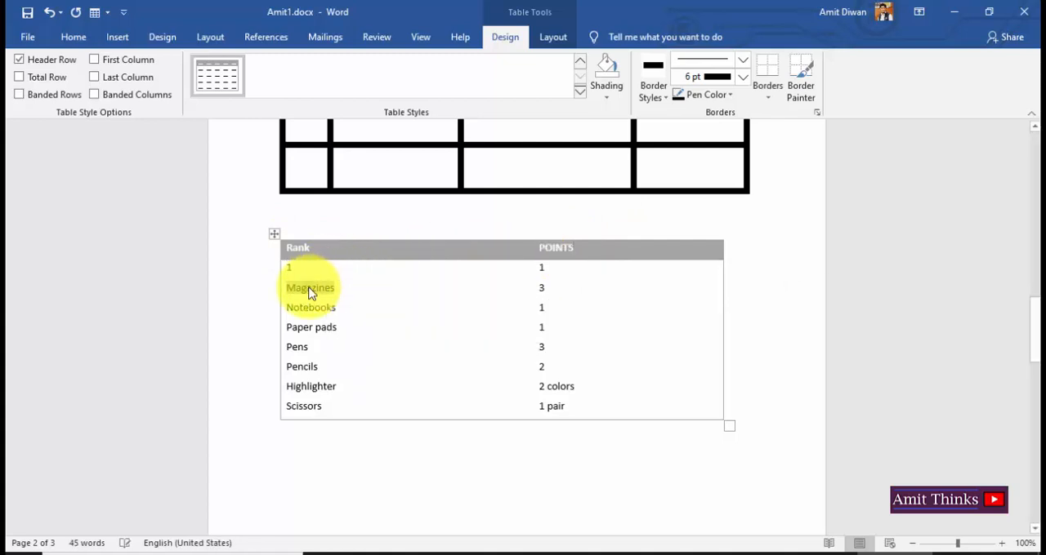
pyautogui.write('2')
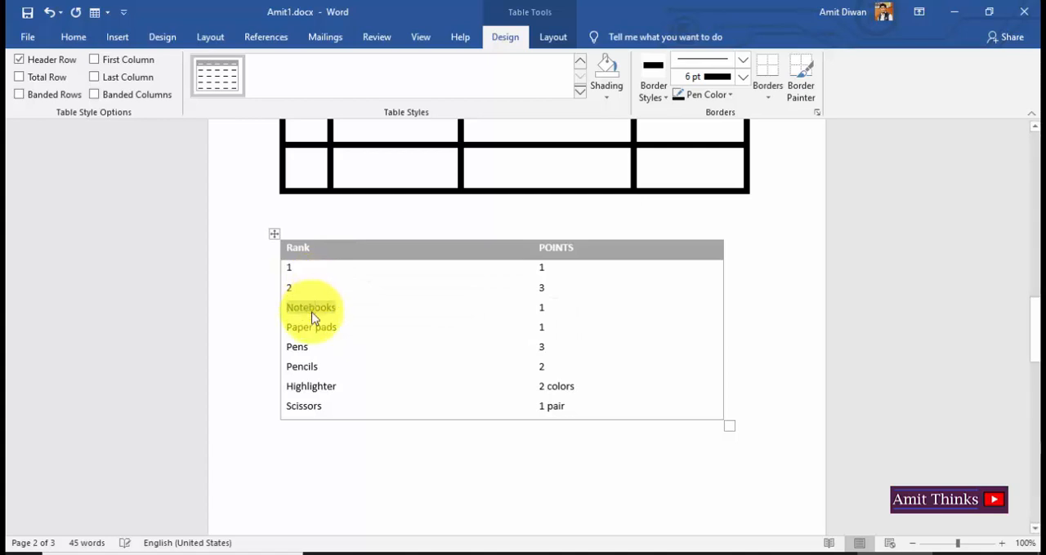
pyautogui.write('3')
pyautogui.doubleClick(310, 328)
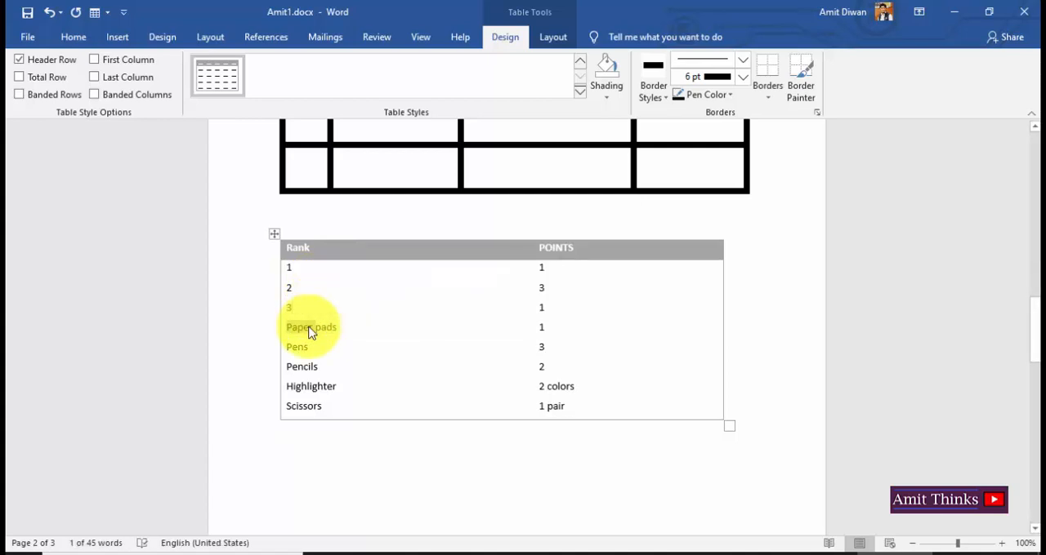
pyautogui.tripleClick(311, 328)
pyautogui.write('4')
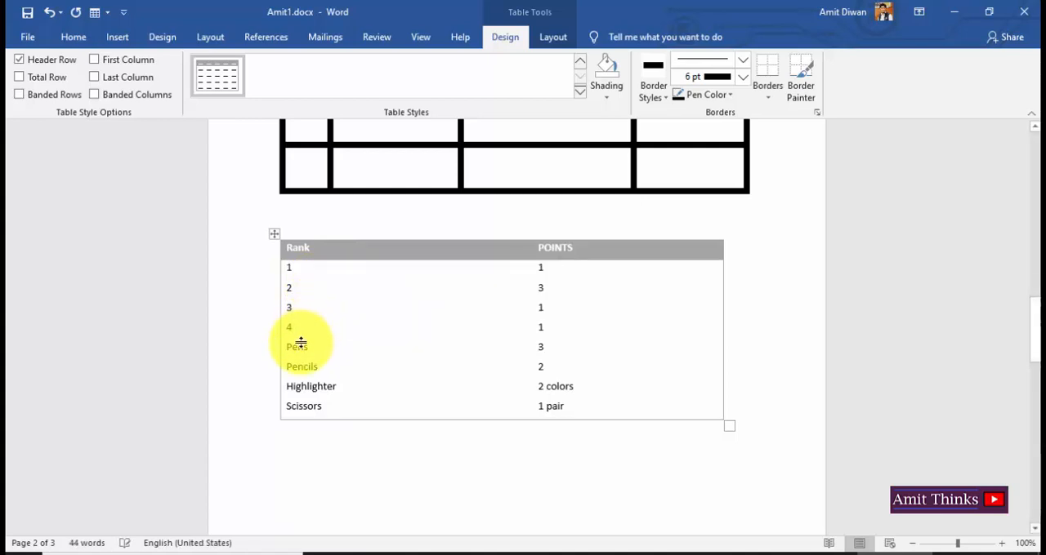
pyautogui.doubleClick(301, 345)
pyautogui.write('5')
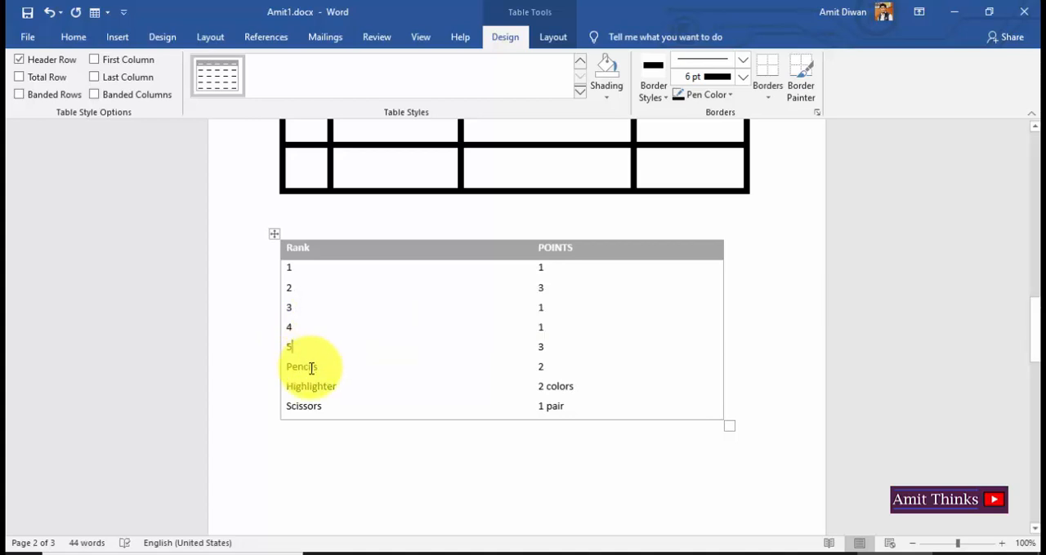
pyautogui.tripleClick(310, 366)
pyautogui.write('6')
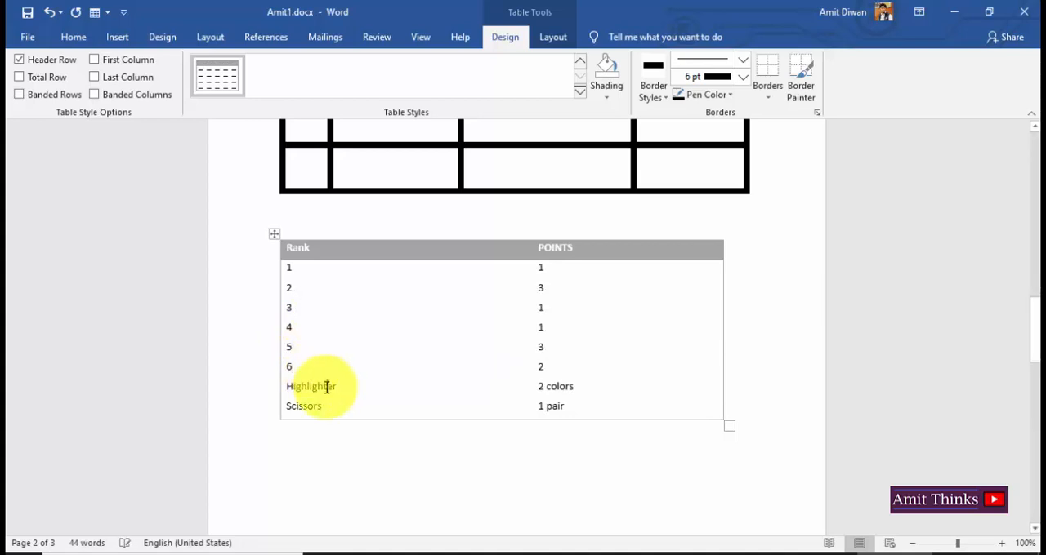
pyautogui.doubleClick(326, 387)
pyautogui.write('7')
pyautogui.doubleClick(309, 405)
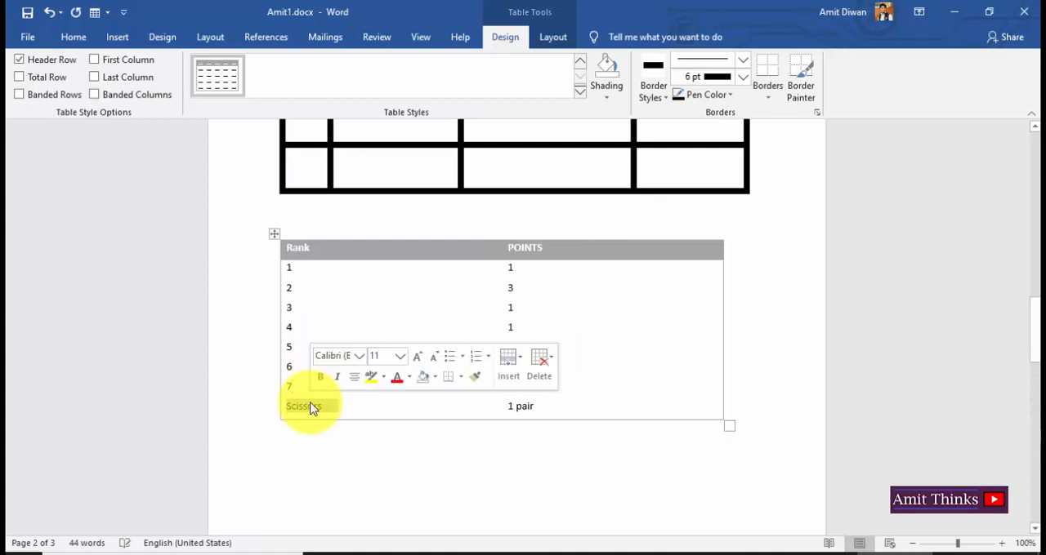
pyautogui.write('8')
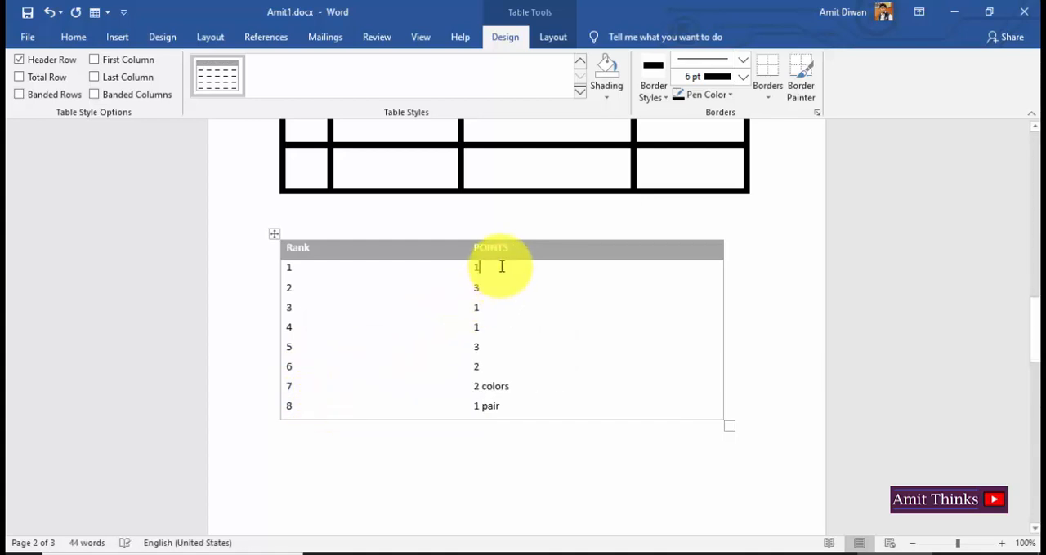
pyautogui.write('100')
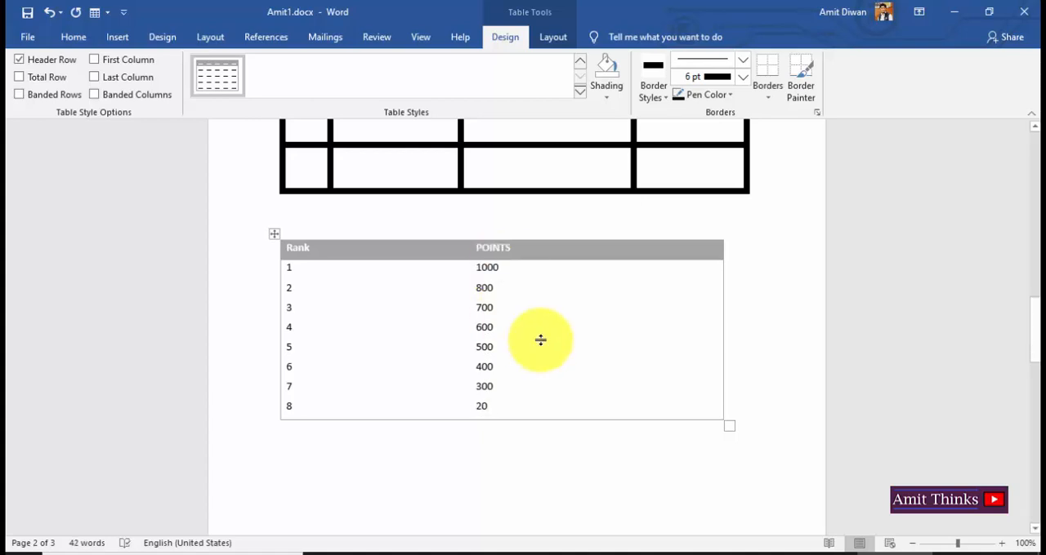
# Fill the POINTS column, from rank 1 to 8, with 1000, 800, 700, 600, 500, 400, 300 and 200.
pyautogui.write('0')
pyautogui.click(520, 467)
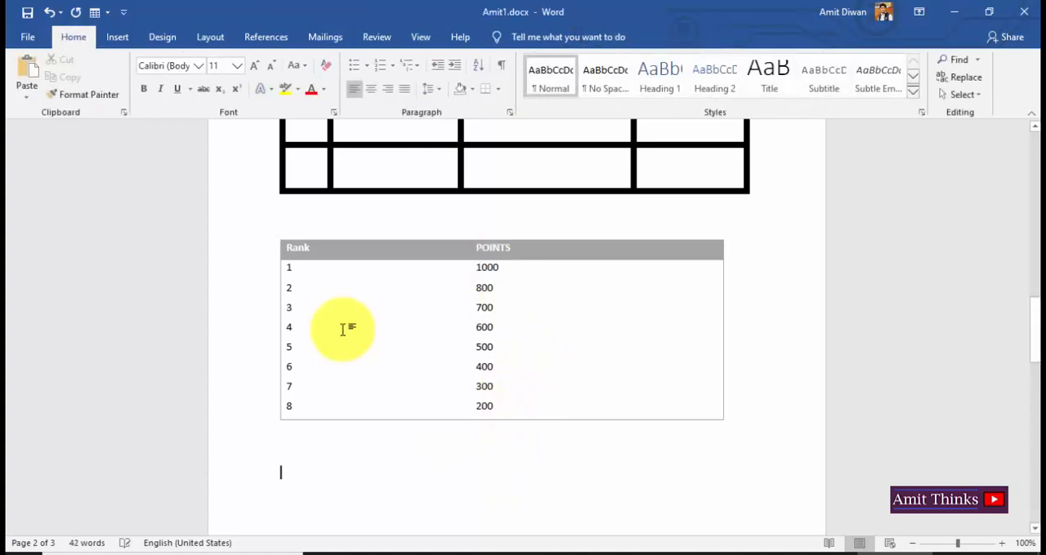
# Apply the solid gold style from the List Tables group to the whole Rank and POINTS table.
pyautogui.click(296, 288)
pyautogui.click(275, 236)
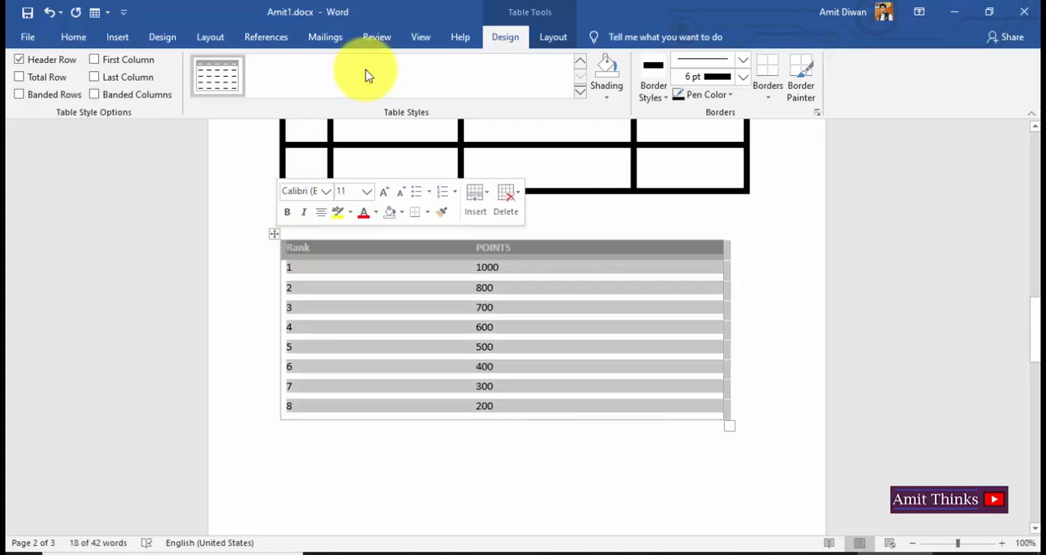
pyautogui.click(583, 94)
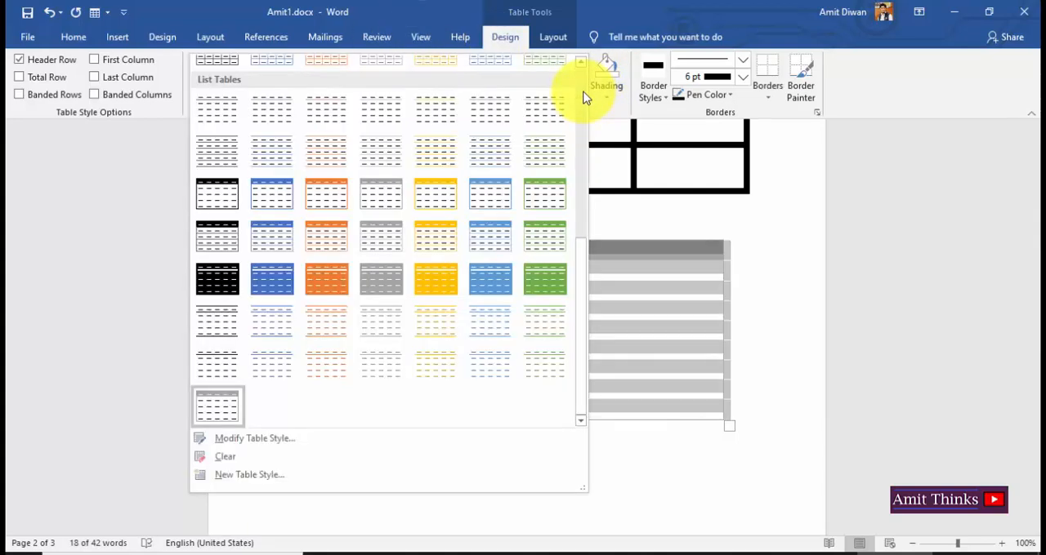
pyautogui.click(447, 279)
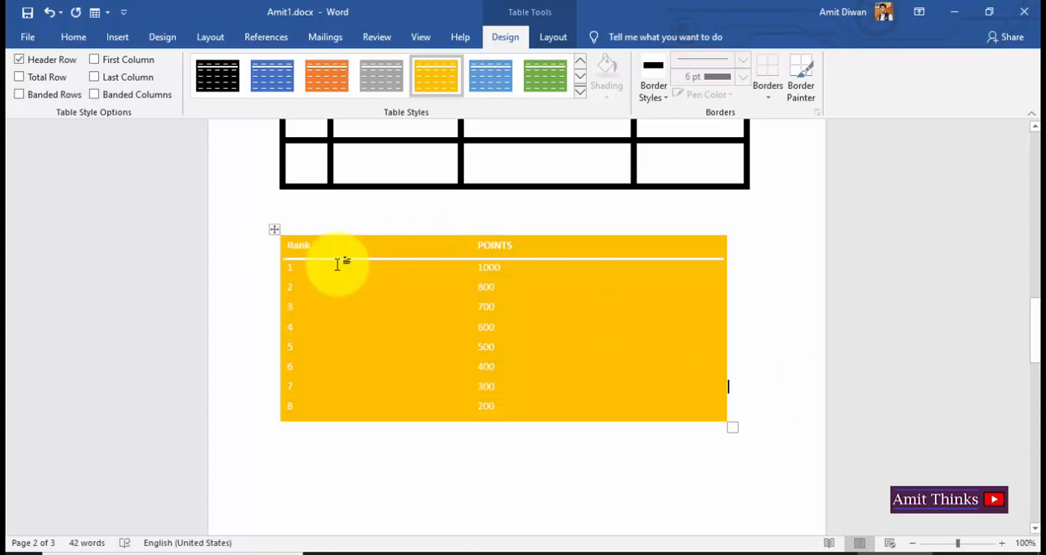
# Shade all cells of the Rank and POINTS table with the standard blue color.
pyautogui.click(275, 229)
pyautogui.click(607, 93)
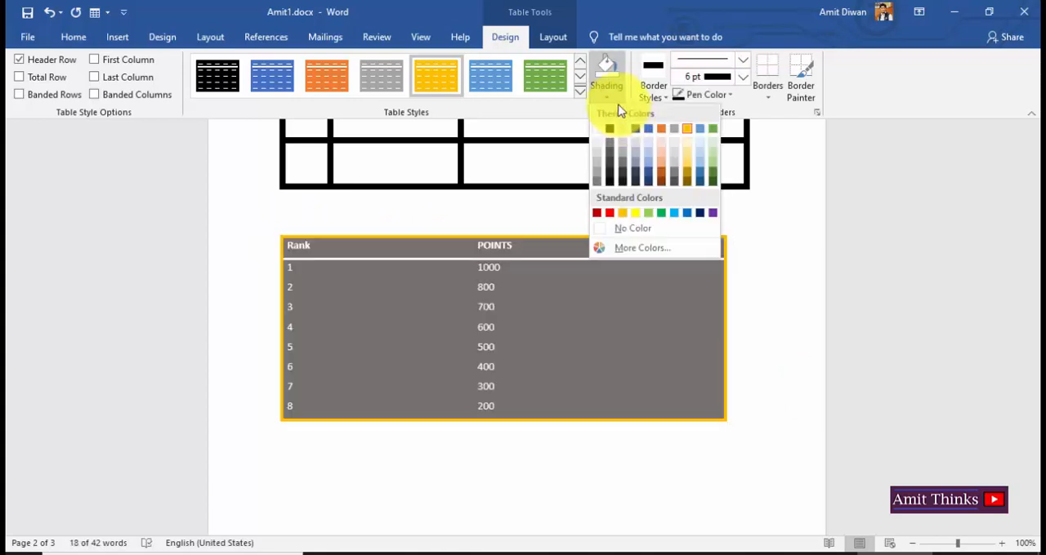
pyautogui.click(613, 96)
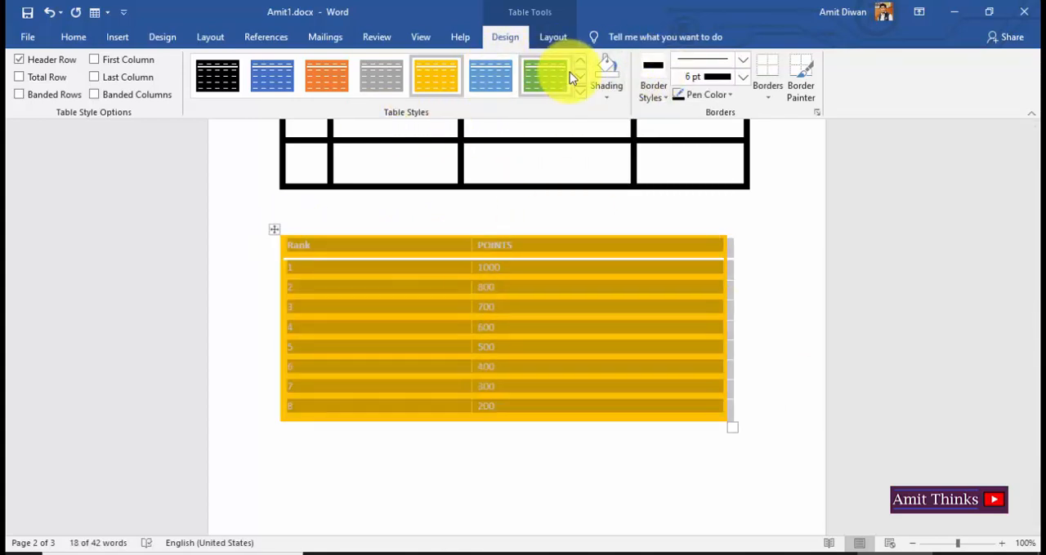
pyautogui.click(607, 98)
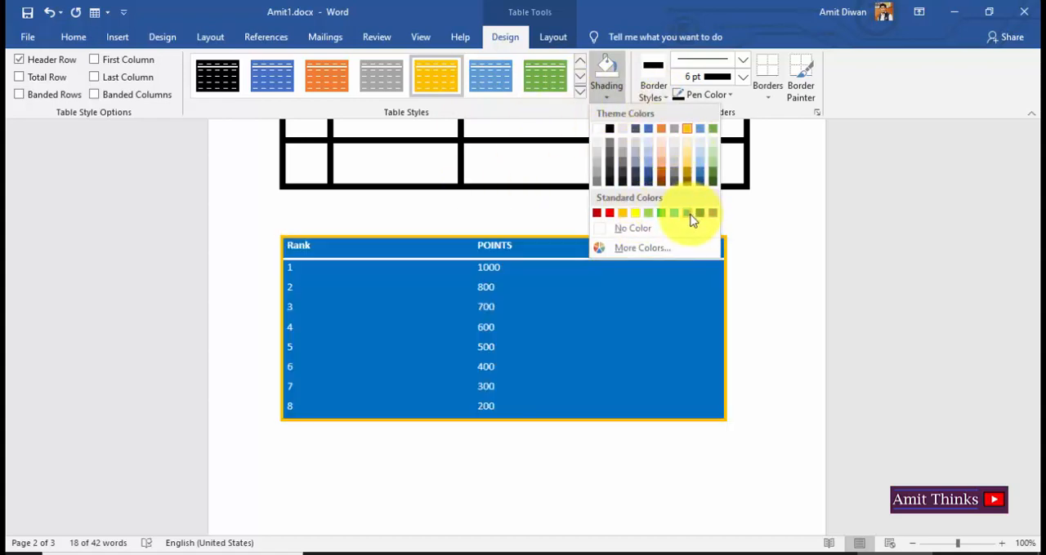
pyautogui.click(688, 213)
pyautogui.click(543, 311)
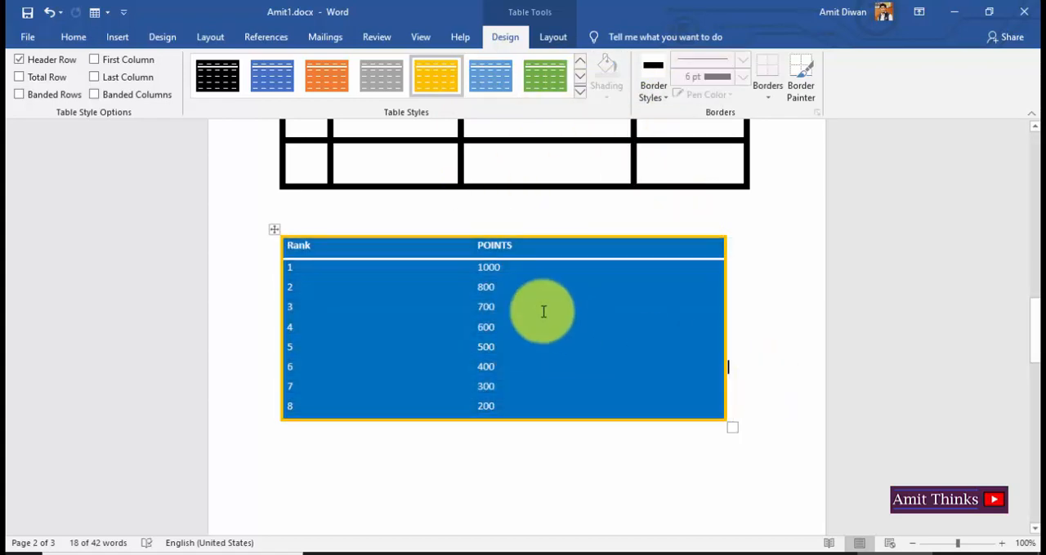
# Change the font color of all values in the POINTS column, from 1000 to 200, to the theme gold.
pyautogui.doubleClick(479, 267)
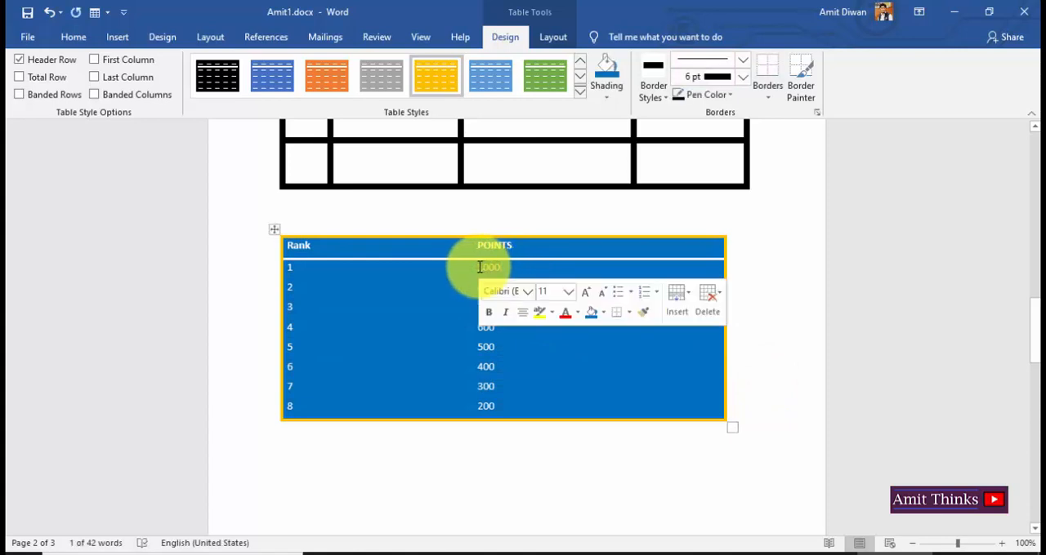
pyautogui.click(507, 268)
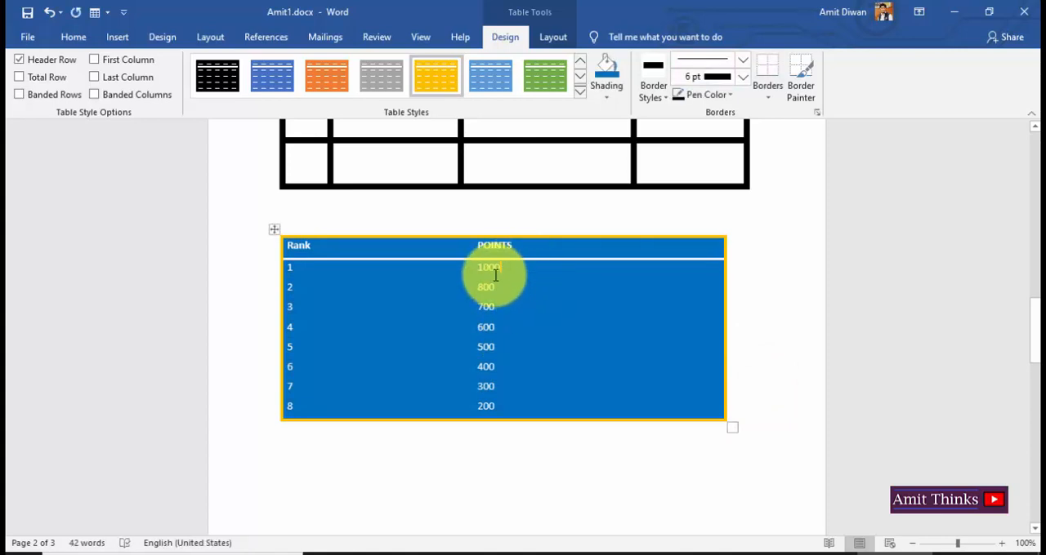
pyautogui.doubleClick(486, 268)
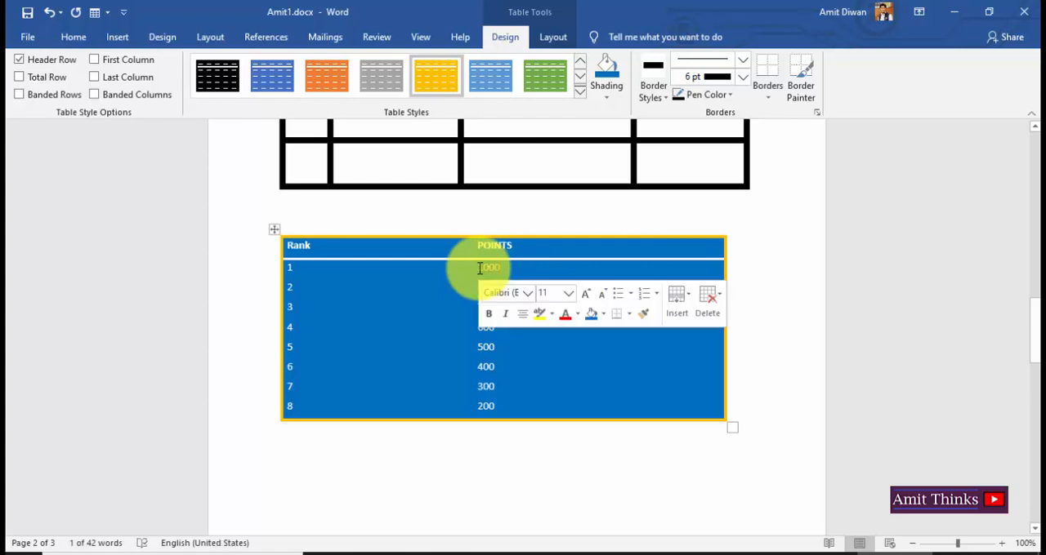
pyautogui.click(577, 319)
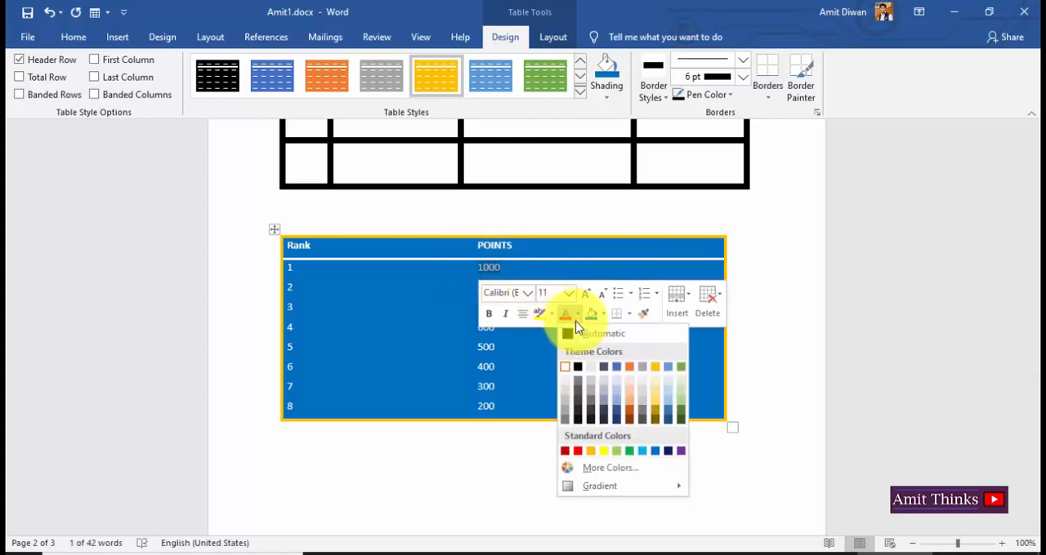
pyautogui.click(658, 368)
pyautogui.click(508, 279)
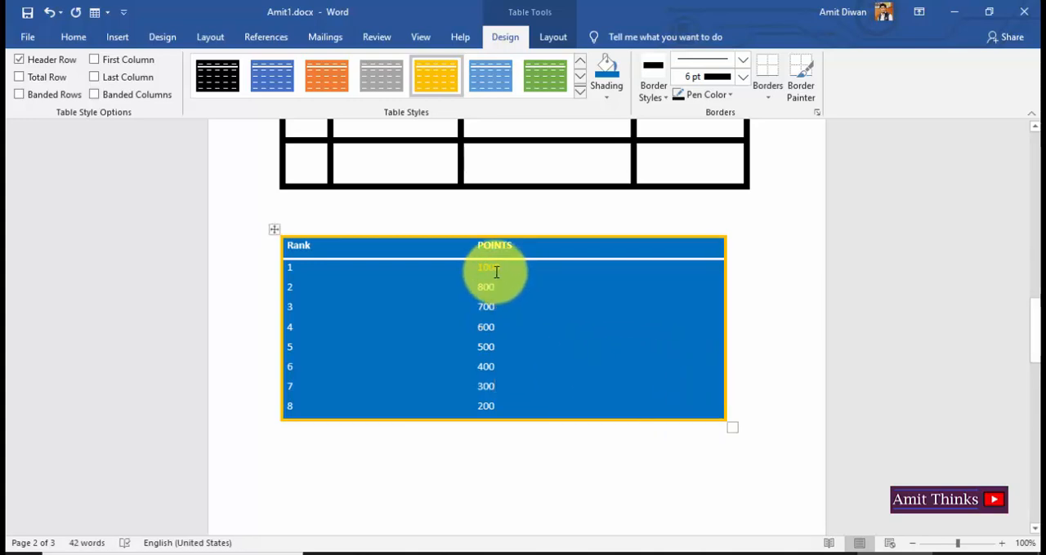
pyautogui.moveTo(482, 278); pyautogui.dragTo(505, 401)
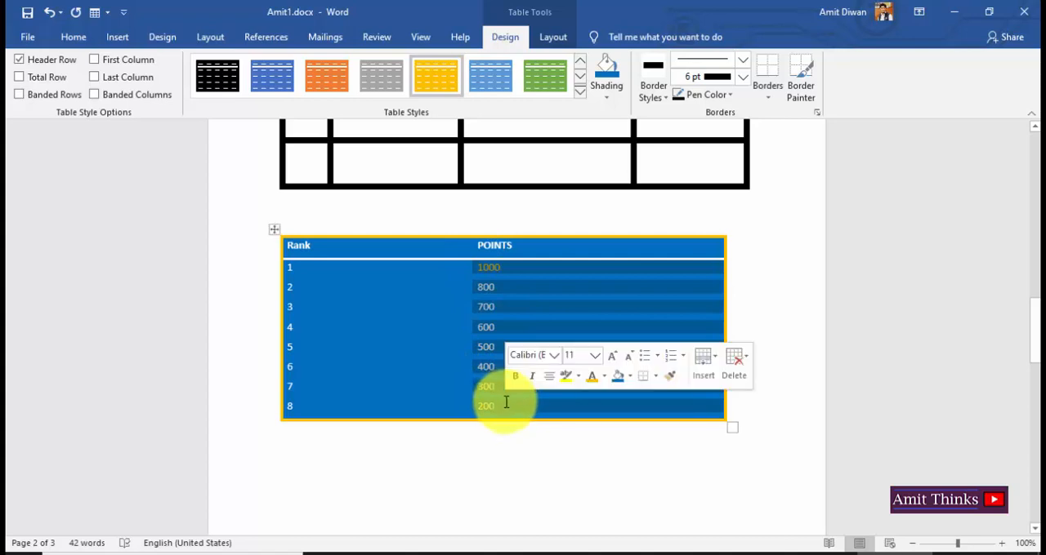
pyautogui.click(604, 377)
pyautogui.click(403, 372)
pyautogui.click(602, 348)
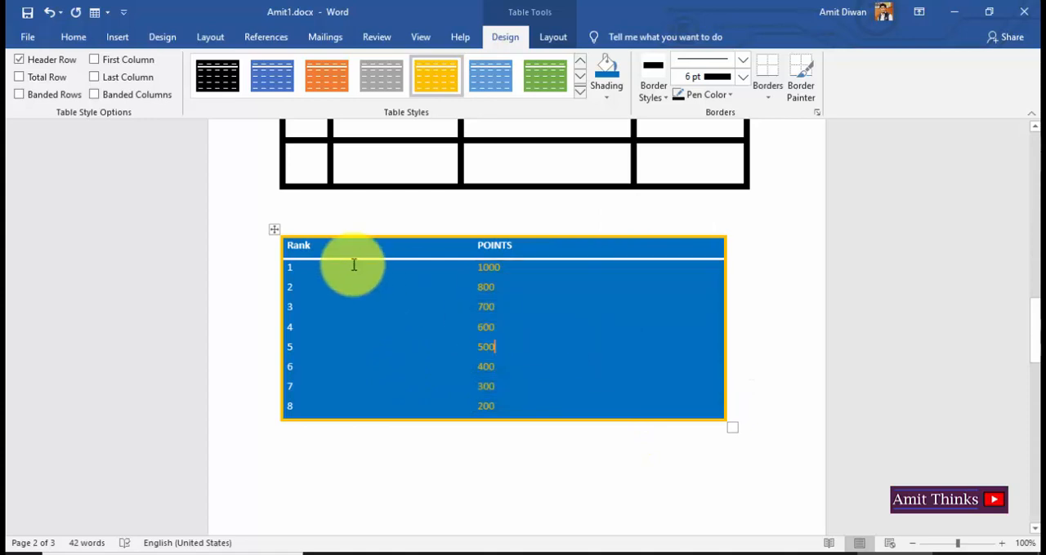
# Turn off the Header Row style option for the Rank and POINTS table.
pyautogui.click(276, 232)
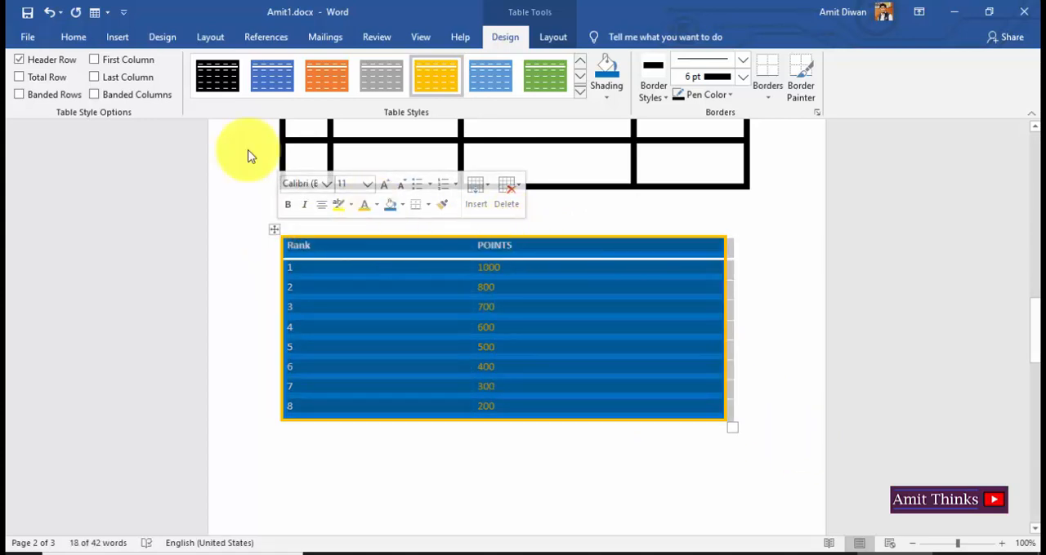
pyautogui.click(510, 305)
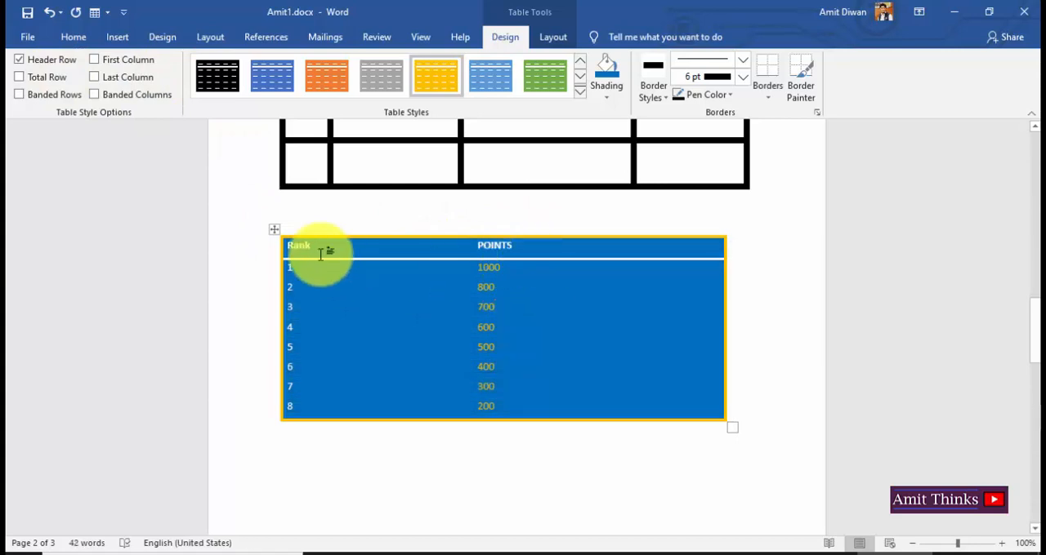
pyautogui.click(275, 231)
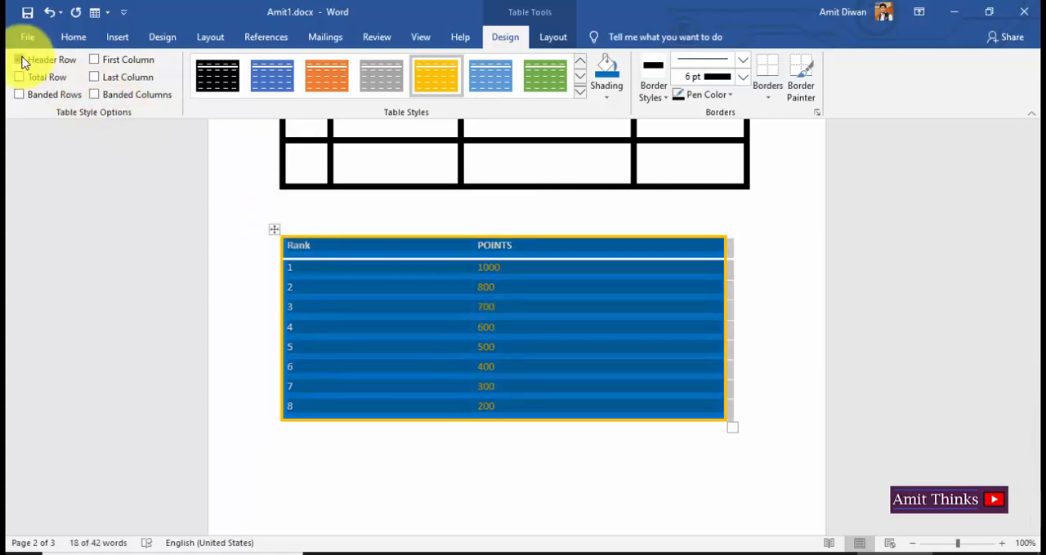
pyautogui.click(19, 60)
pyautogui.click(735, 302)
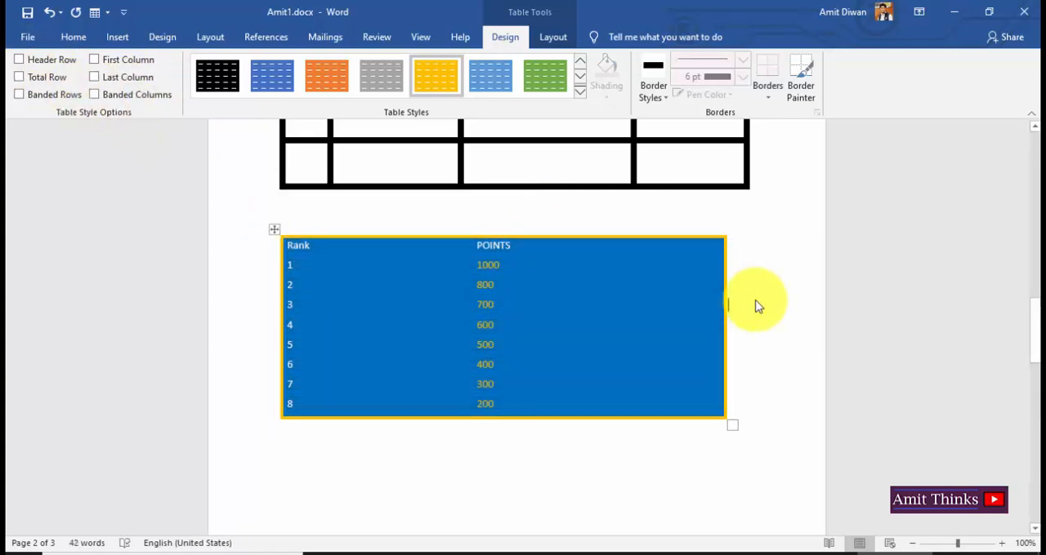
pyautogui.click(274, 230)
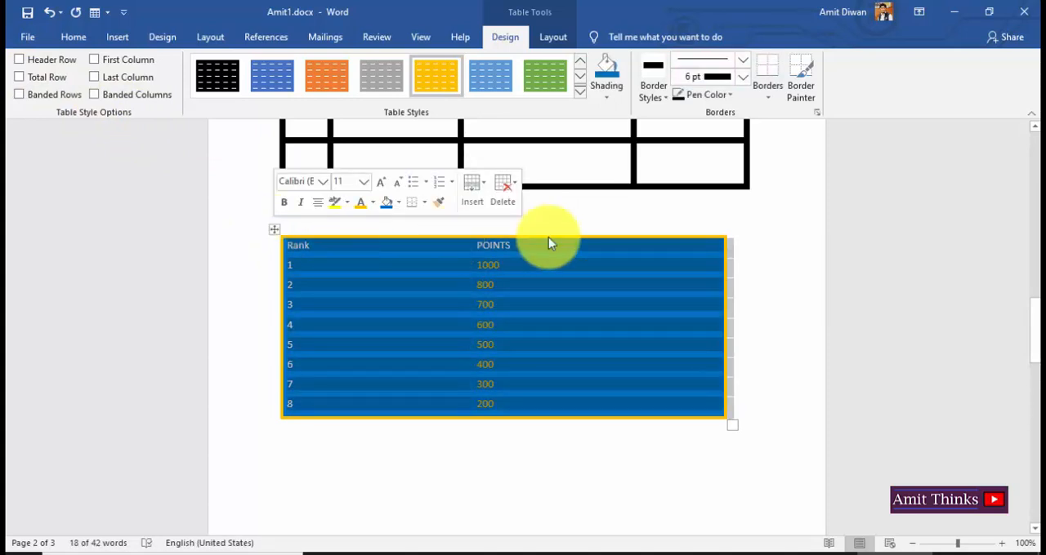
pyautogui.click(658, 94)
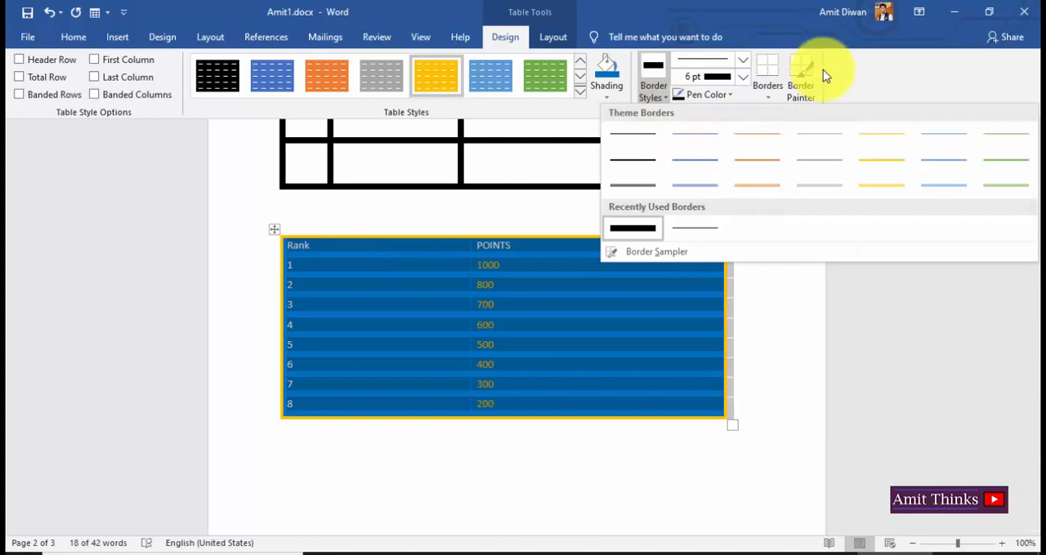
pyautogui.click(893, 98)
# Insert a table with seven columns and seven rows in the empty paragraph below the Rank and POINTS table.
pyautogui.click(789, 460)
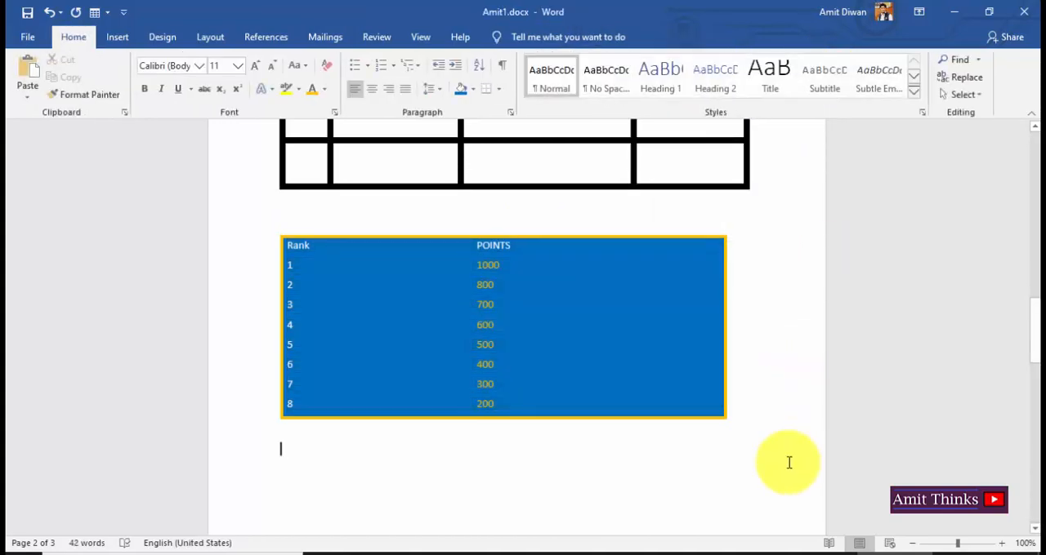
pyautogui.press('Return')
pyautogui.press('Return')
pyautogui.press('Return')
pyautogui.press('Return')
pyautogui.press('Return')
pyautogui.press('Return')
pyautogui.press('Return')
pyautogui.press('Return')
pyautogui.press('Return')
pyautogui.press('Return')
pyautogui.press('Return')
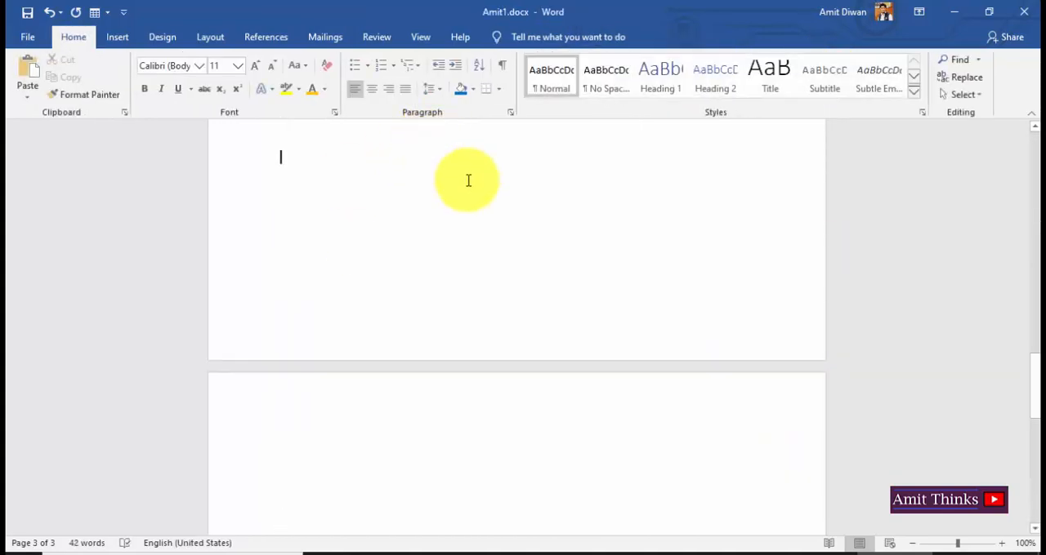
pyautogui.press('BackSpace')
pyautogui.press('BackSpace')
pyautogui.press('BackSpace')
pyautogui.press('BackSpace')
pyautogui.press('BackSpace')
pyautogui.press('BackSpace')
pyautogui.press('BackSpace')
pyautogui.press('BackSpace')
pyautogui.press('BackSpace')
pyautogui.press('BackSpace')
pyautogui.press('BackSpace')
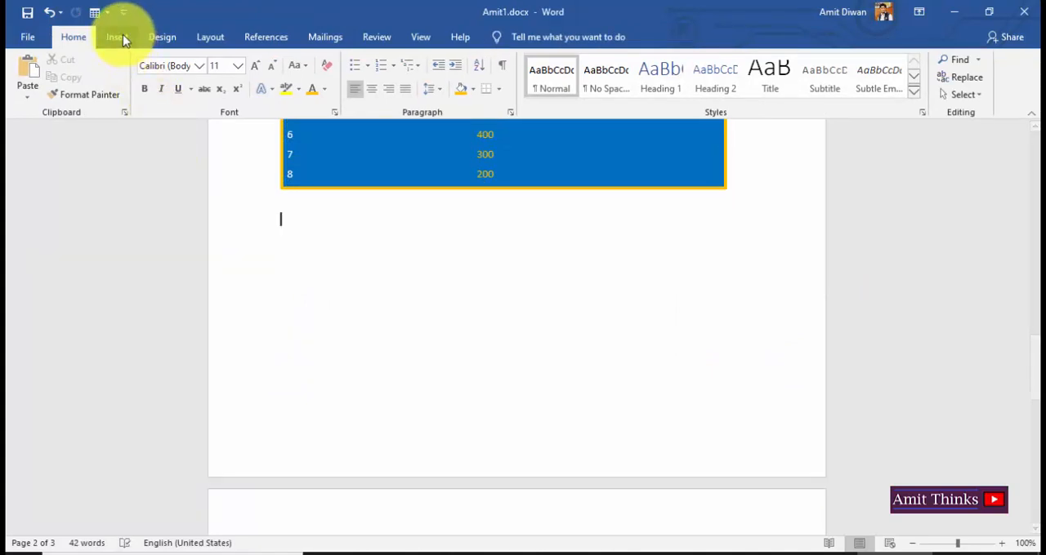
pyautogui.click(118, 37)
pyautogui.click(114, 91)
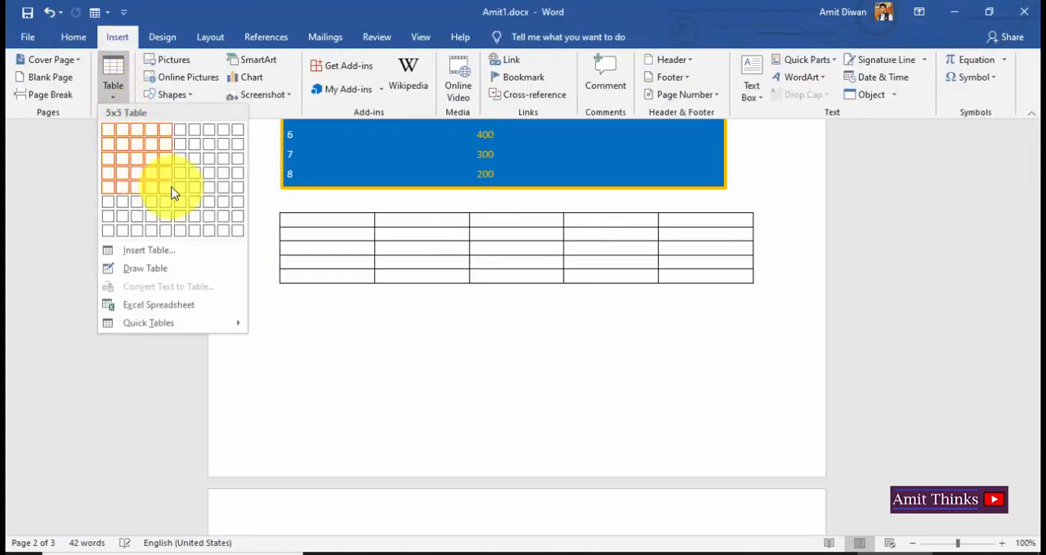
pyautogui.click(194, 216)
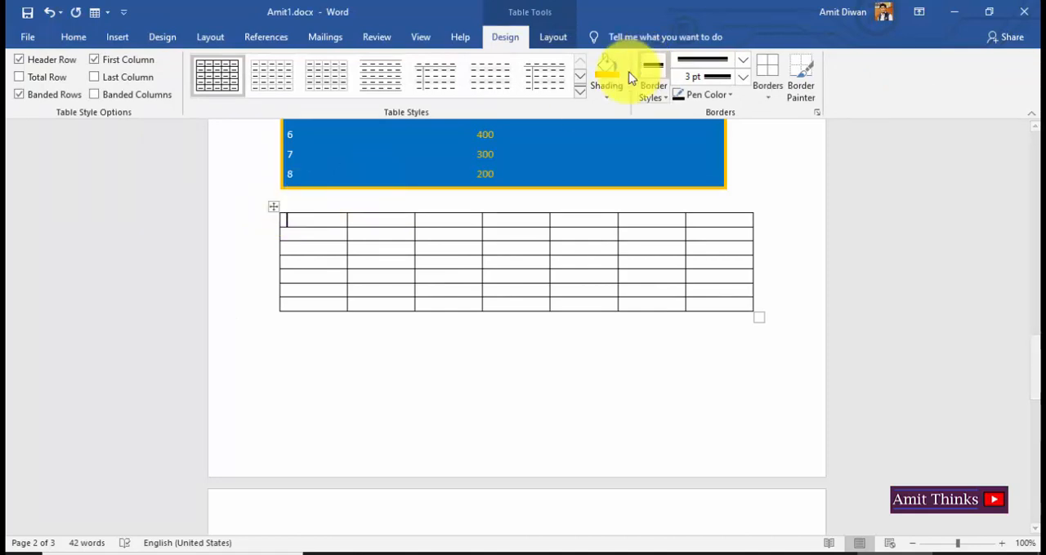
# Shade the first cell of the seven-by-seven table yellow and paint its top and bottom borders with a gray 1½ pt line.
pyautogui.click(611, 99)
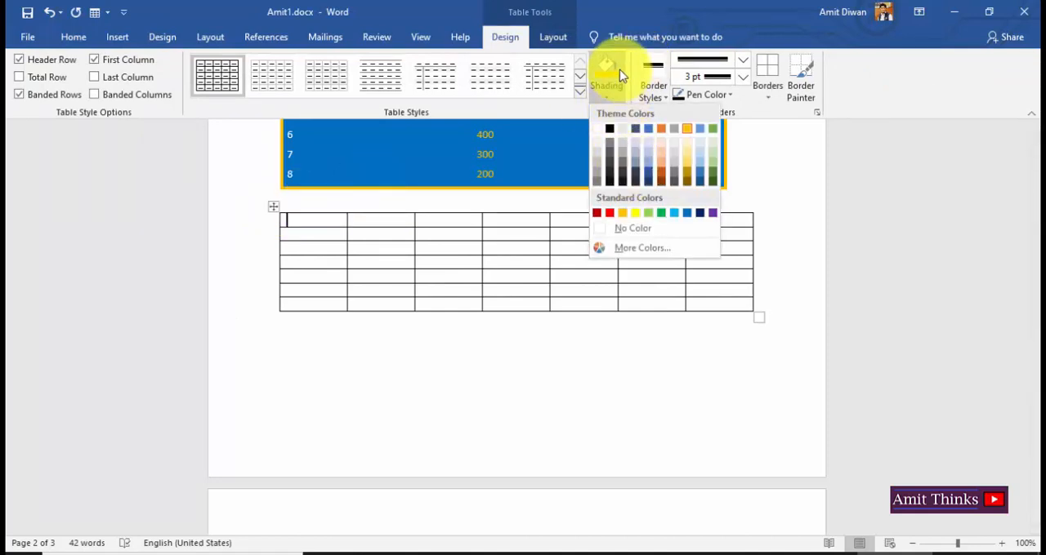
pyautogui.click(635, 212)
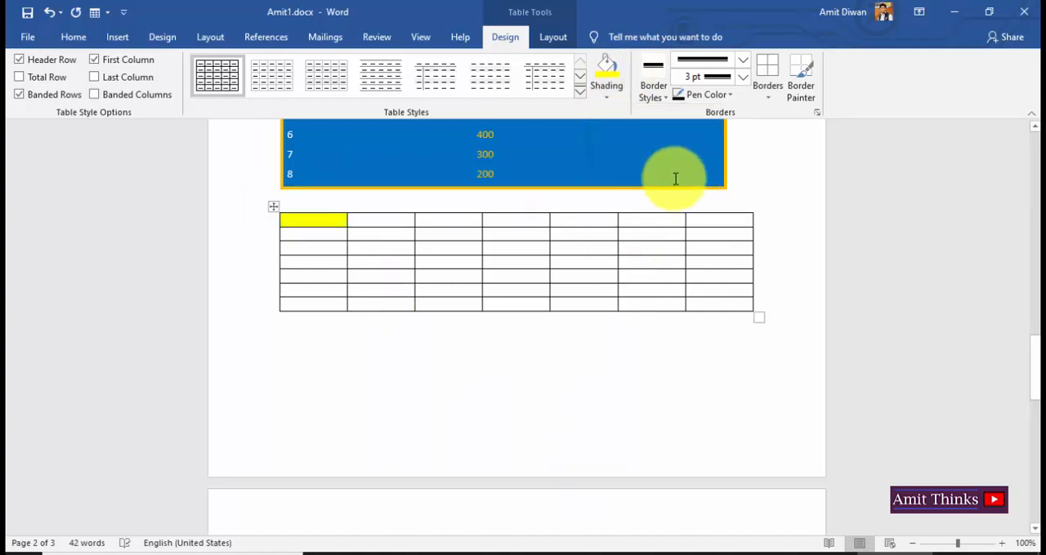
pyautogui.click(654, 92)
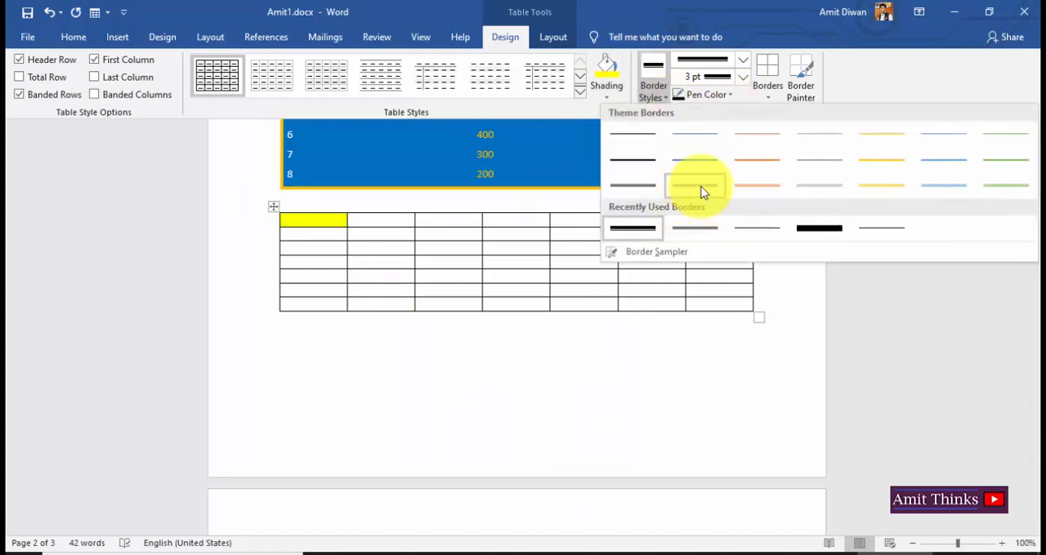
pyautogui.click(707, 167)
pyautogui.click(719, 96)
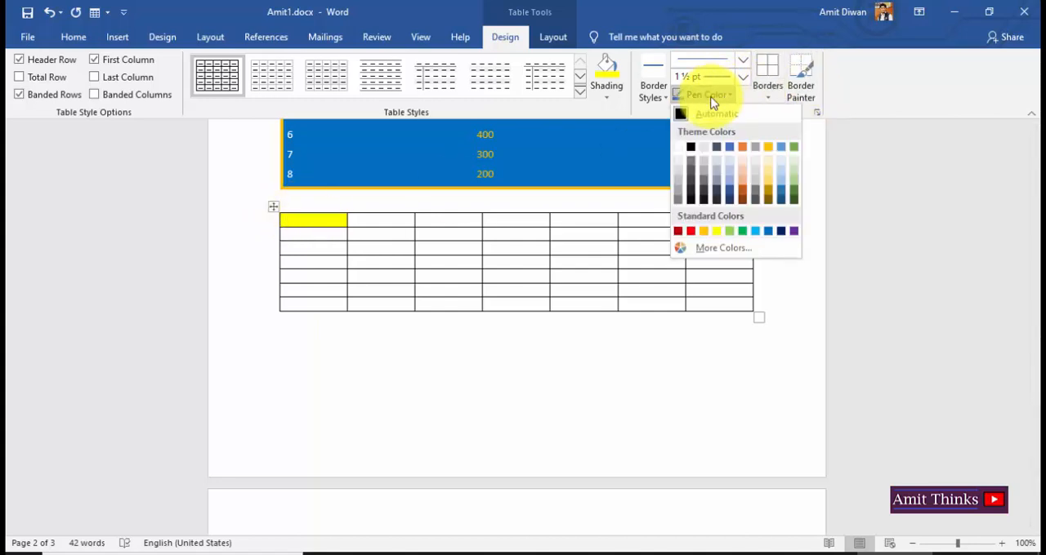
pyautogui.click(690, 164)
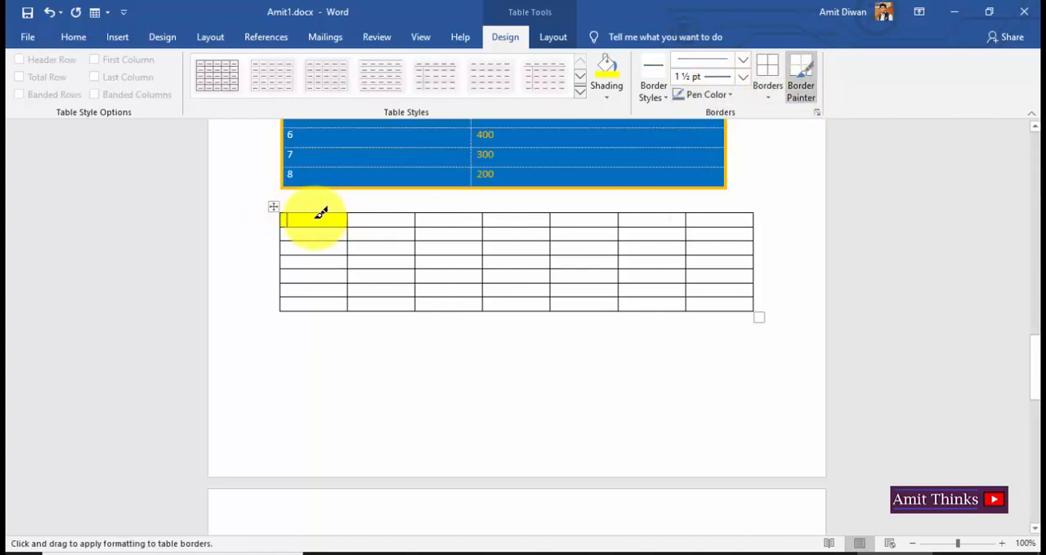
pyautogui.moveTo(290, 211); pyautogui.dragTo(315, 209)
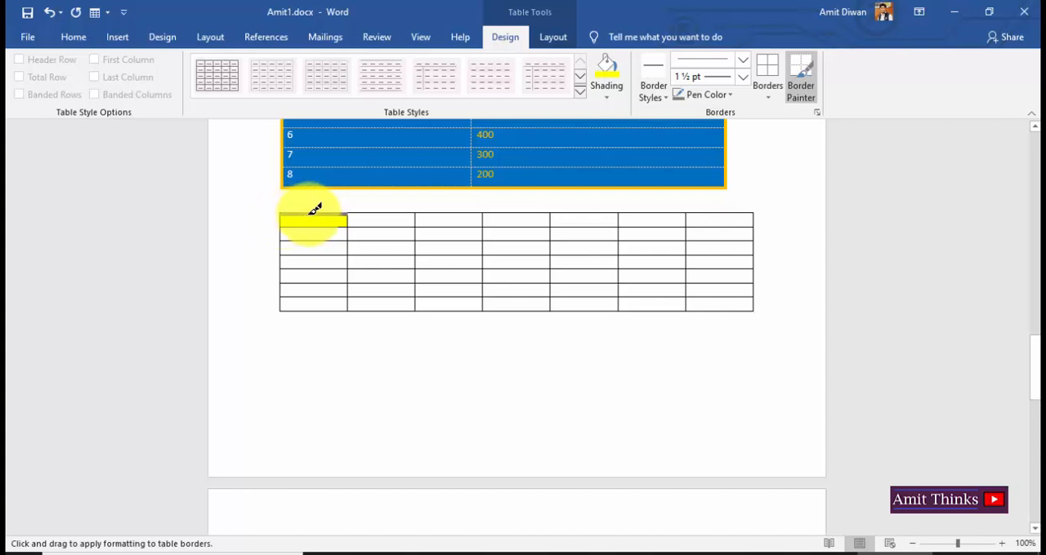
pyautogui.click(311, 214)
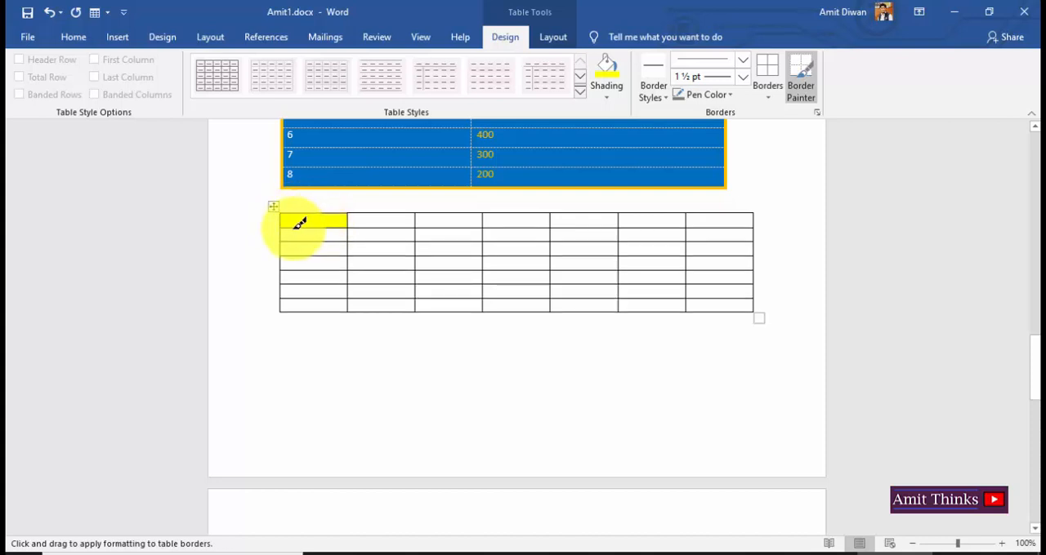
pyautogui.moveTo(291, 221); pyautogui.dragTo(327, 224)
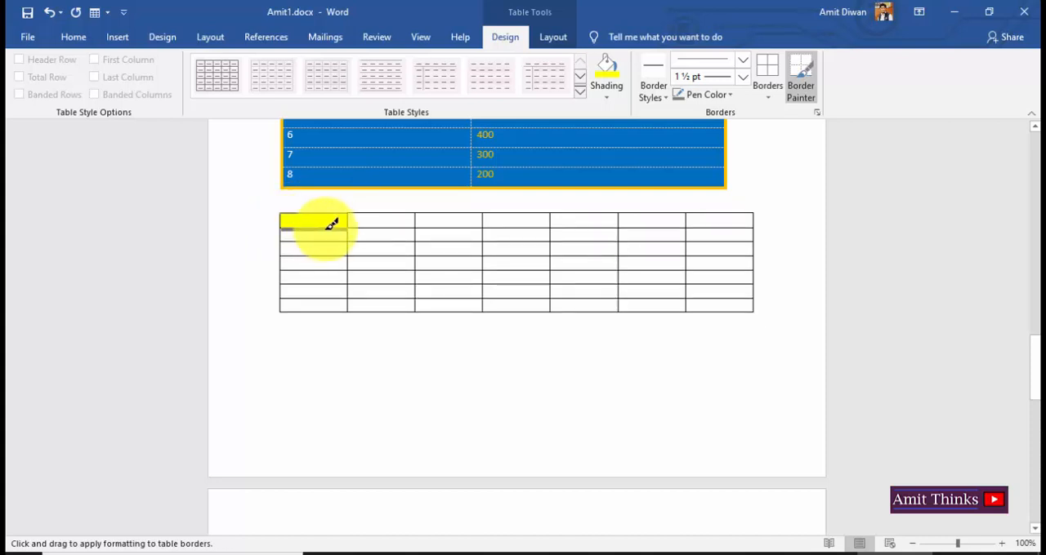
# Paint the seven-by-seven table's top and bottom edges and the segment under the fourth header cell with a gold 1½ pt line.
pyautogui.click(708, 94)
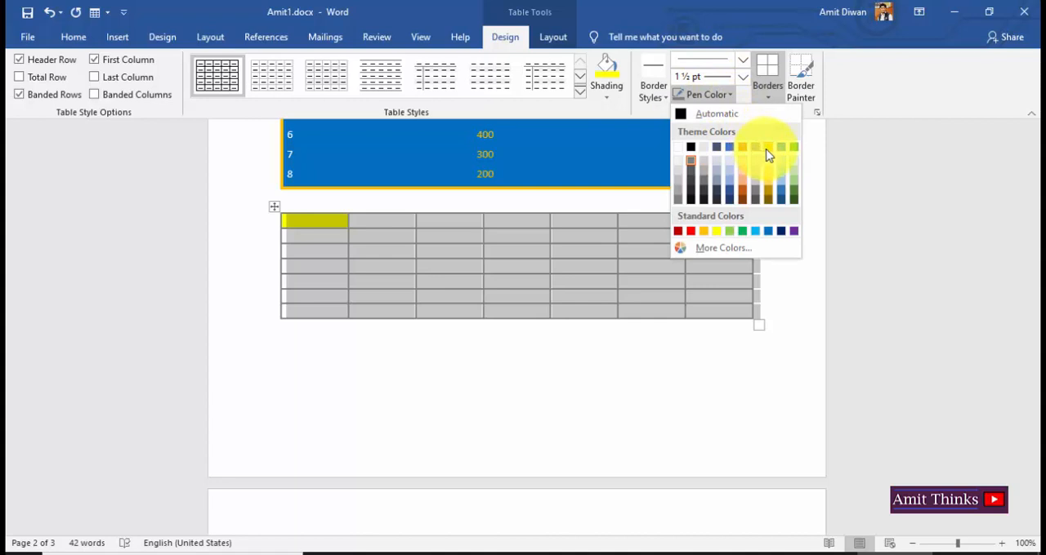
pyautogui.click(772, 153)
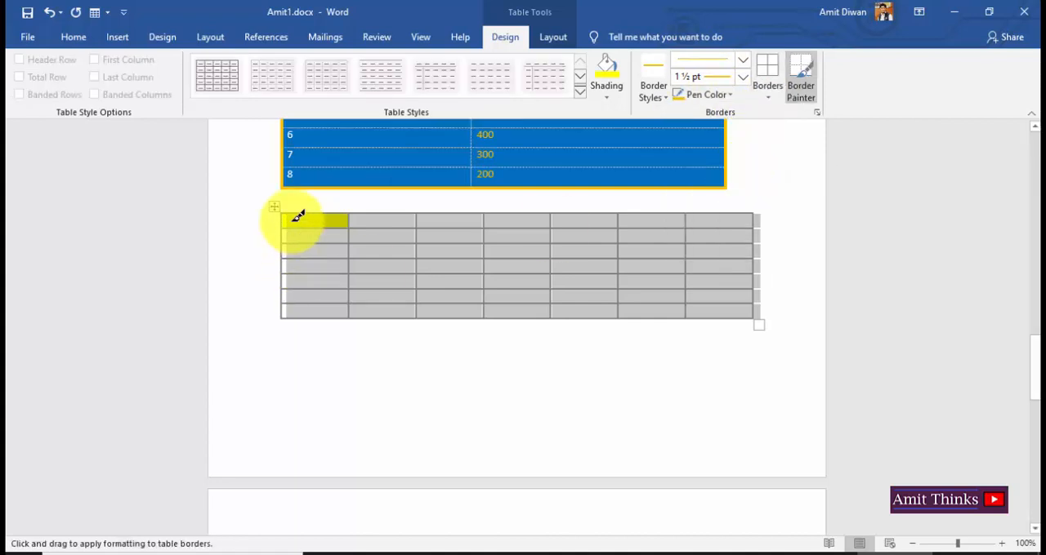
pyautogui.moveTo(288, 209); pyautogui.dragTo(740, 203)
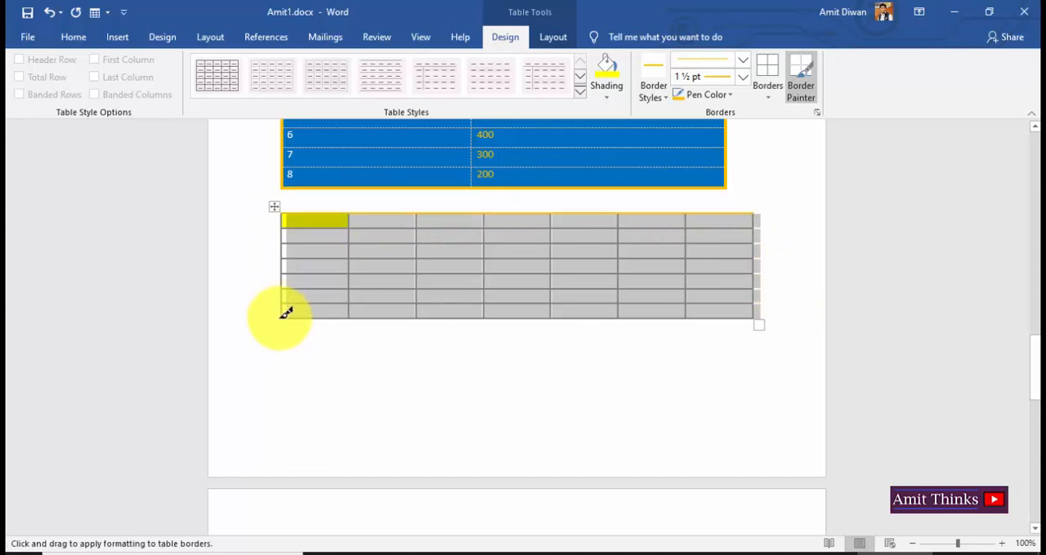
pyautogui.moveTo(294, 314)
pyautogui.mouseDown()
pyautogui.moveTo(747, 294)
pyautogui.moveTo(770, 313)
pyautogui.moveTo(758, 313)
pyautogui.mouseUp()
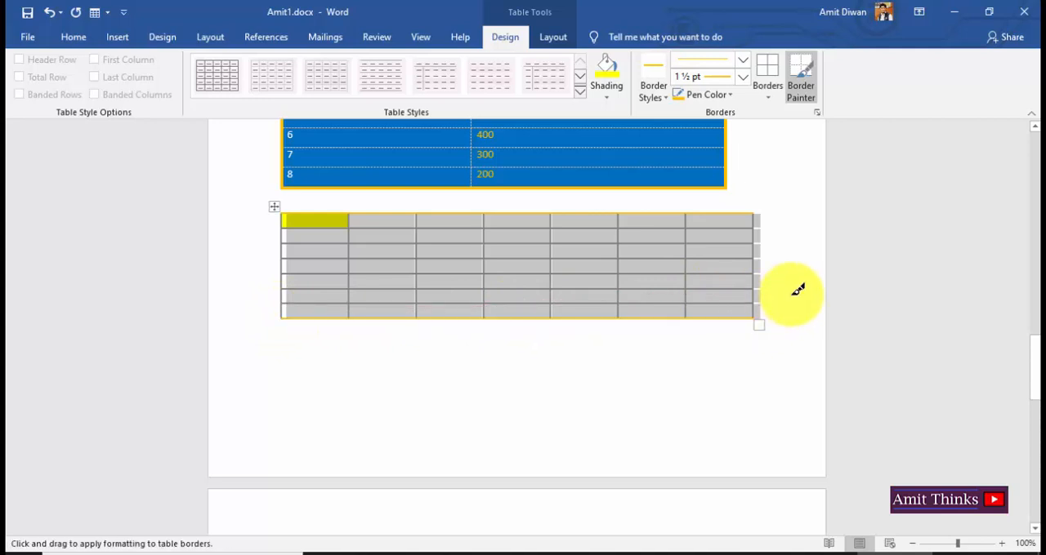
pyautogui.click(516, 228)
pyautogui.press('Escape')
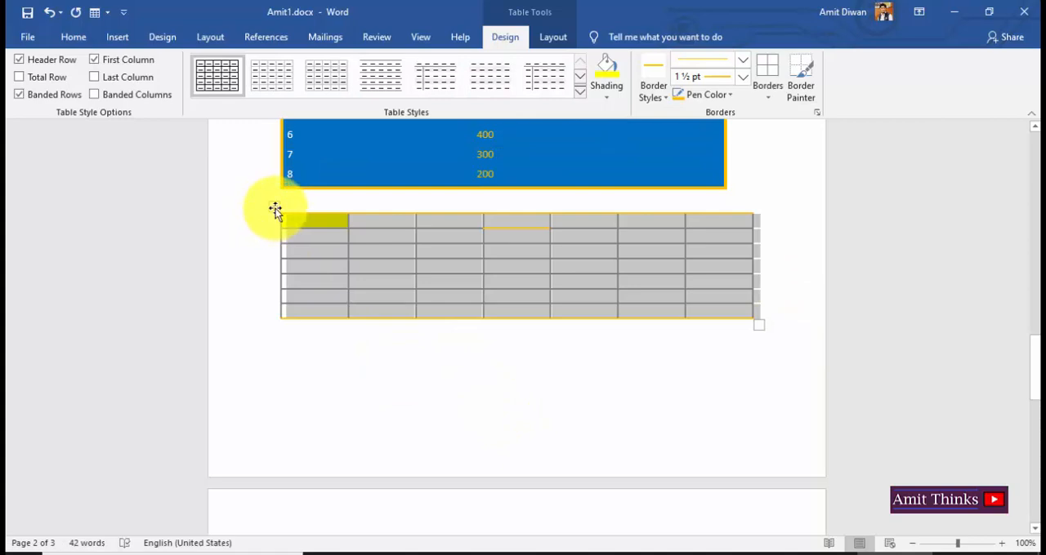
# Apply the gold Grid Tables style with a solid header row and banded rows to the whole seven-by-seven table.
pyautogui.click(275, 210)
pyautogui.click(580, 91)
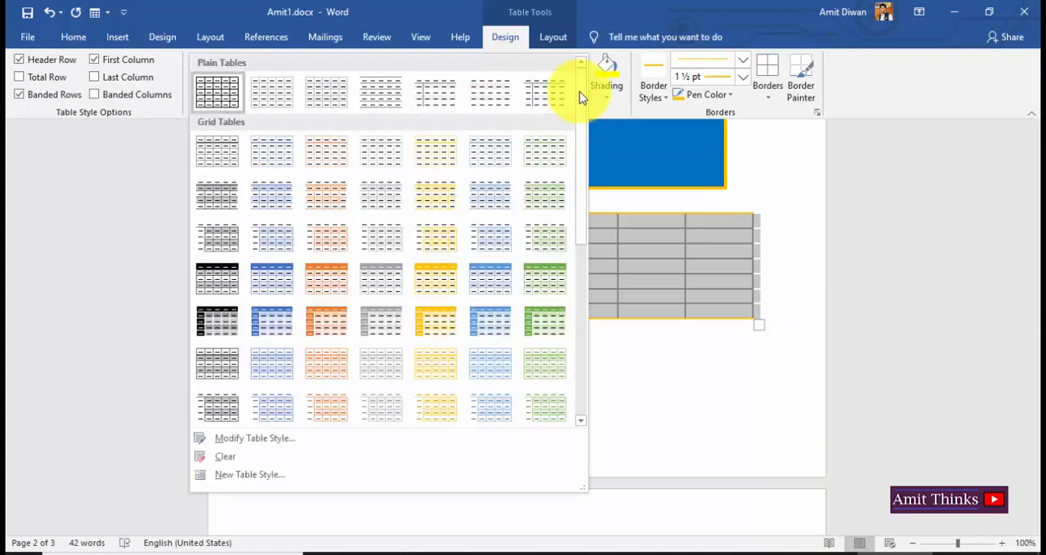
pyautogui.click(443, 280)
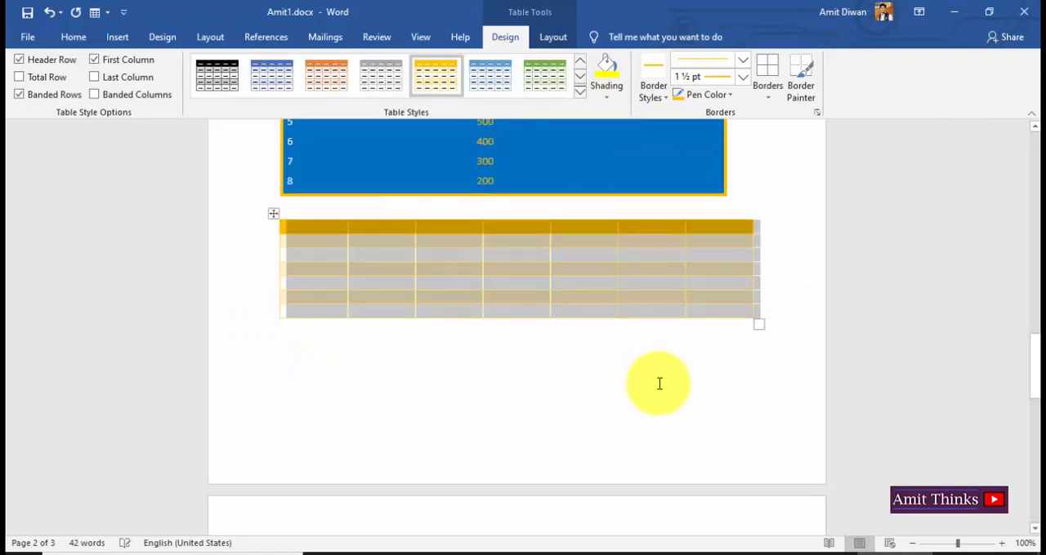
pyautogui.click(660, 384)
# Turn off the Header Row style option for the whole seven-by-seven table.
pyautogui.click(336, 226)
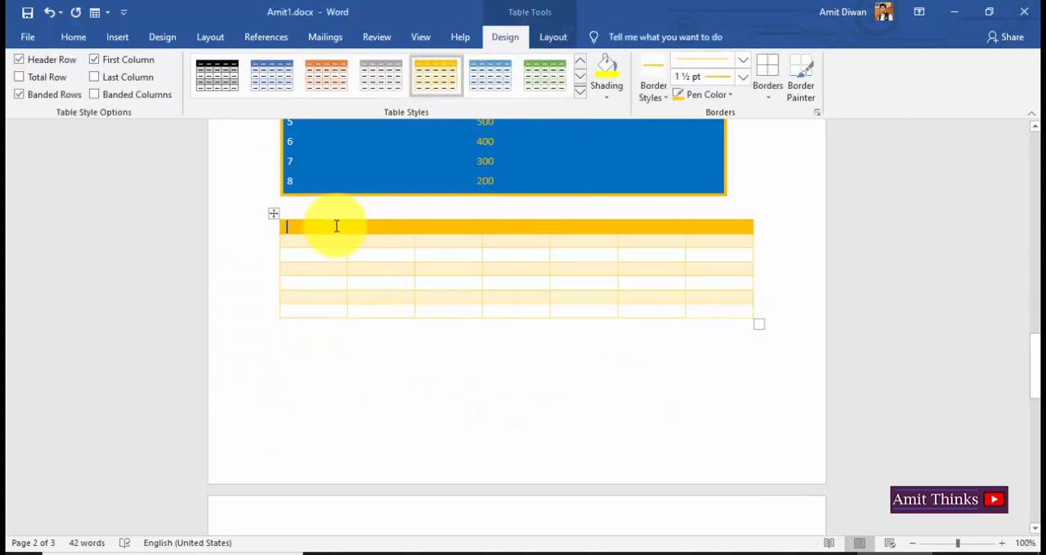
pyautogui.click(275, 216)
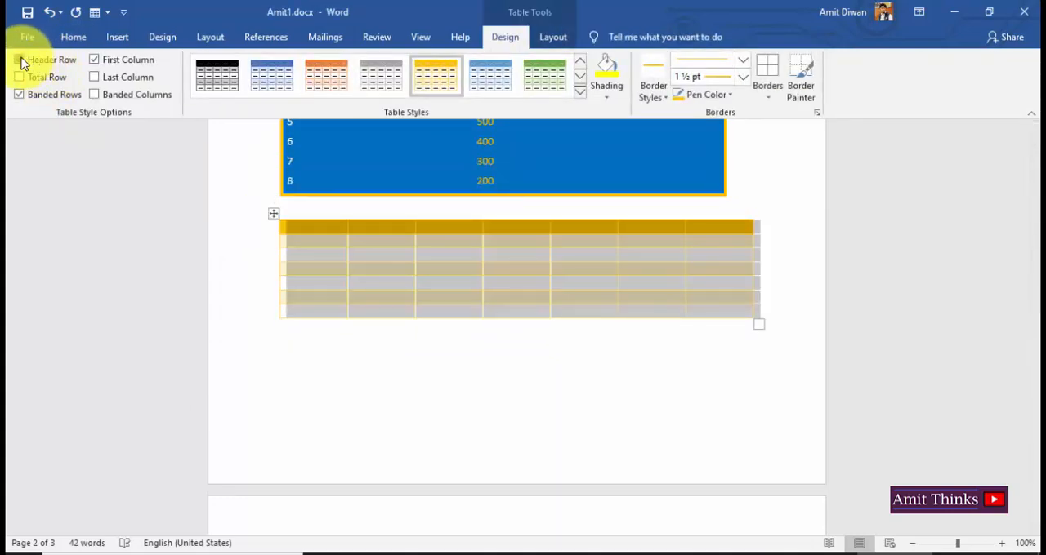
pyautogui.click(19, 60)
pyautogui.click(570, 425)
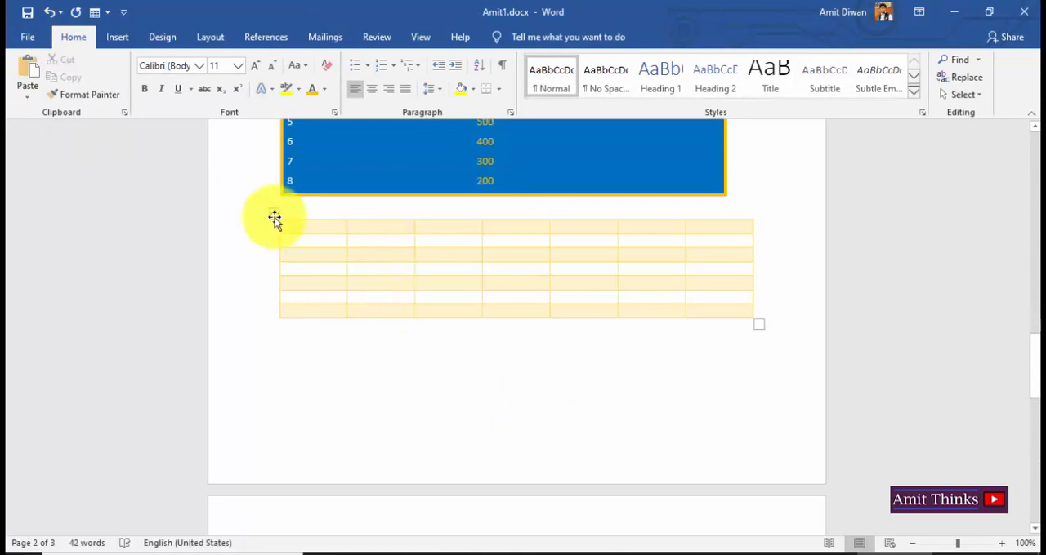
pyautogui.click(274, 214)
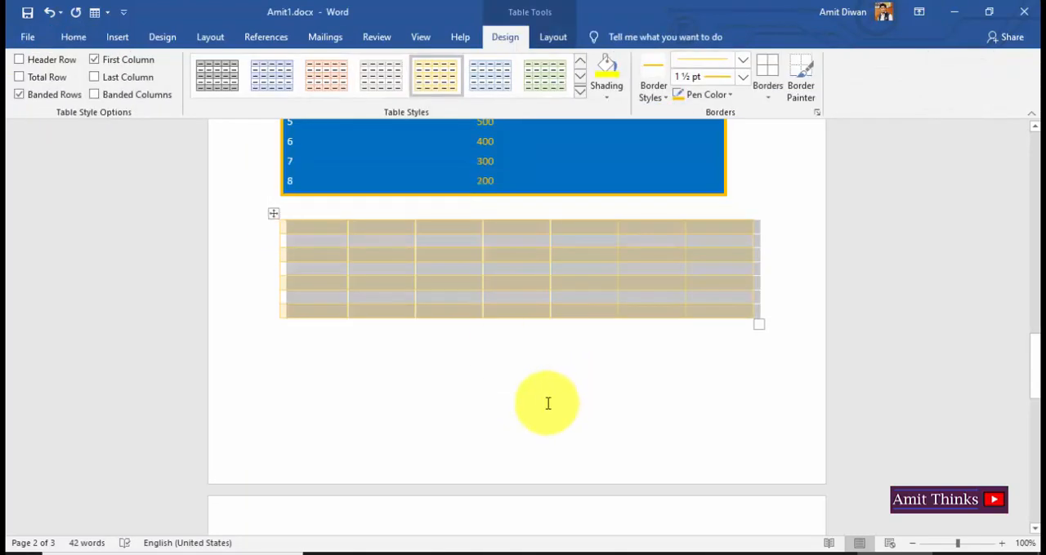
pyautogui.click(546, 404)
pyautogui.moveTo(1036, 382)
pyautogui.mouseDown()
pyautogui.moveTo(1033, 162)
pyautogui.moveTo(1032, 328)
pyautogui.mouseUp()
pyautogui.click(454, 314)
pyautogui.click(355, 305)
pyautogui.click(490, 313)
pyautogui.click(504, 37)
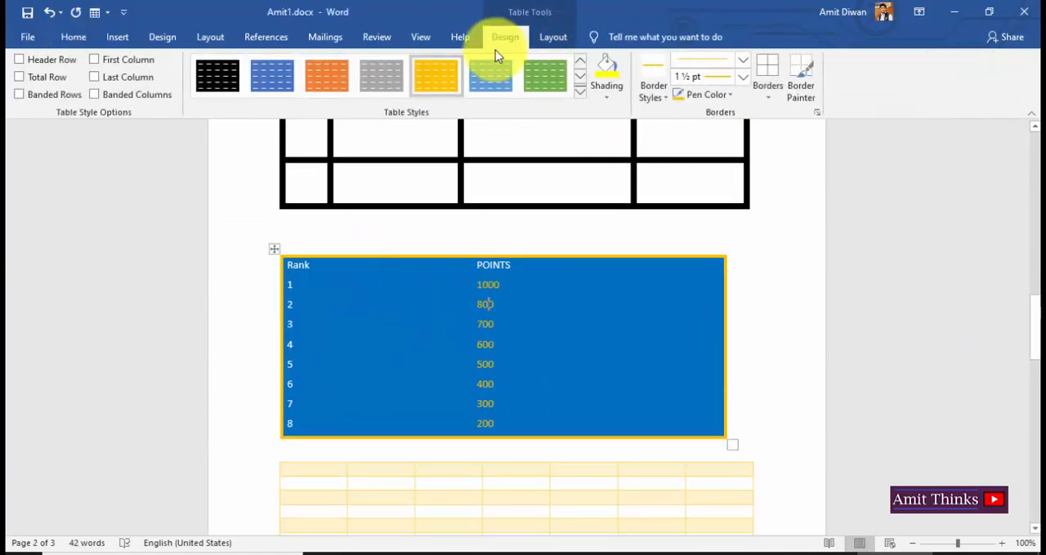
pyautogui.moveTo(1035, 321); pyautogui.dragTo(1033, 343)
# Apply All Borders to the whole seven-by-seven table below the Rank and POINTS table.
pyautogui.click(472, 413)
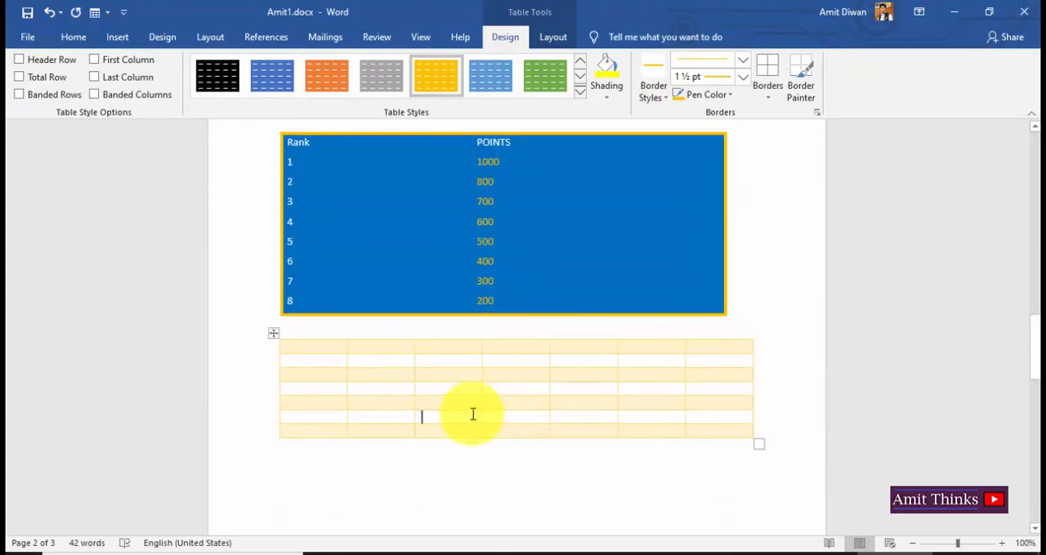
pyautogui.click(273, 334)
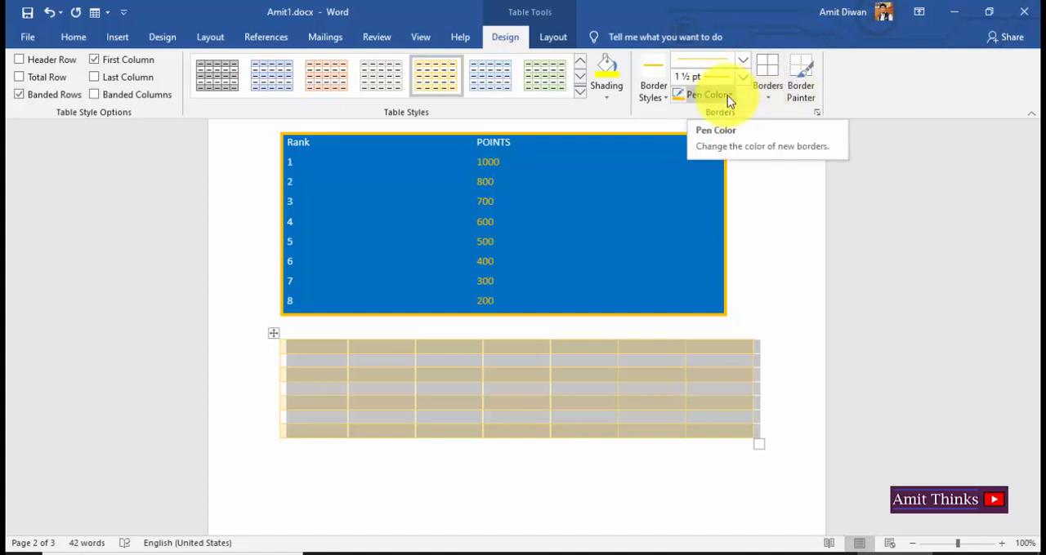
pyautogui.click(772, 94)
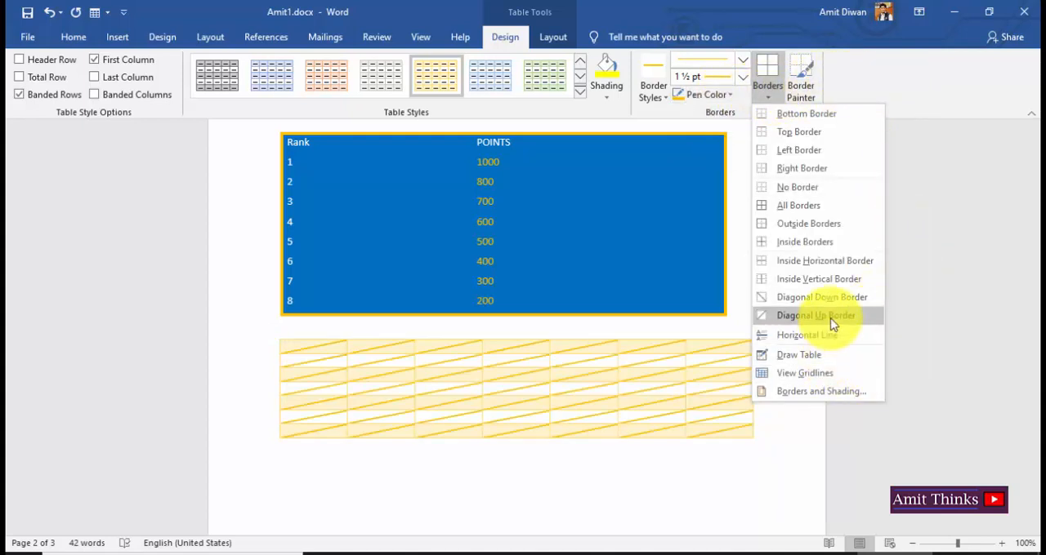
pyautogui.click(831, 208)
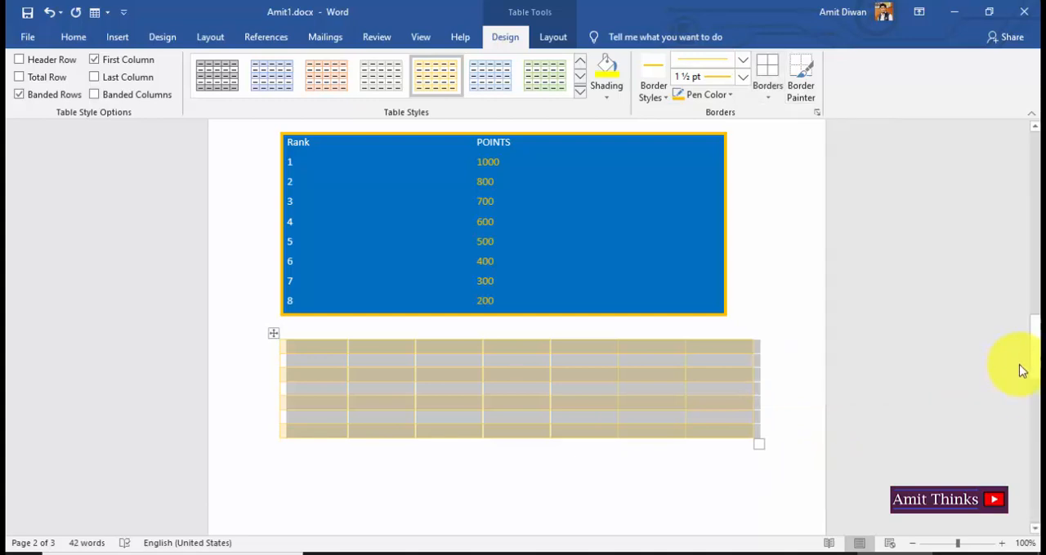
pyautogui.moveTo(1034, 322); pyautogui.dragTo(1031, 140)
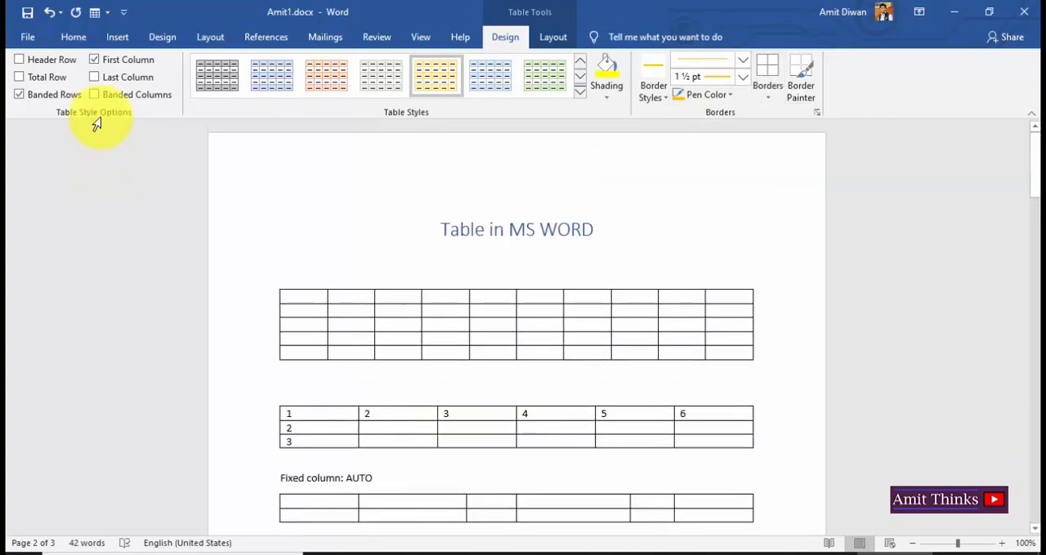